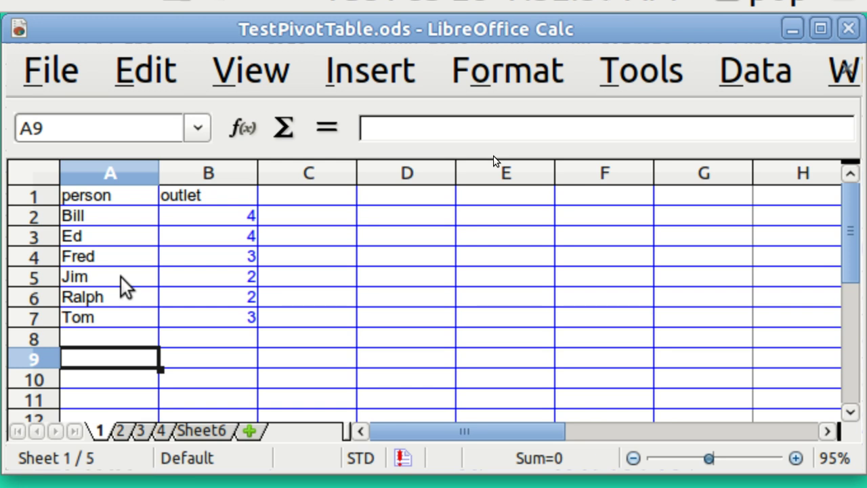
Copy the person and outlet table in cells A1:B7 of sheet 1.
left_click(105, 201)
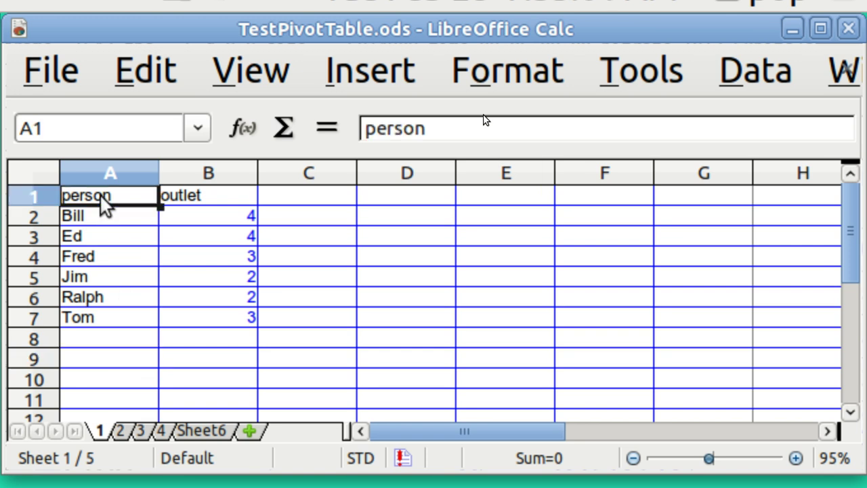
key("shift+Right")
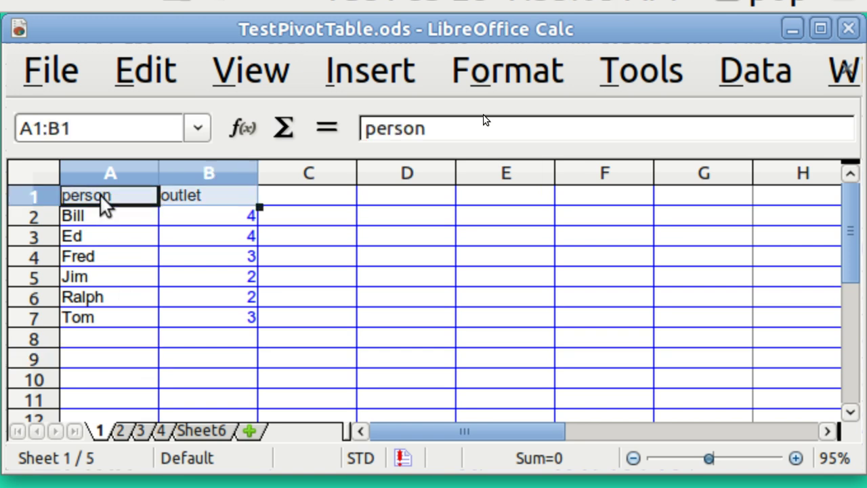
key("shift+Down")
key("shift+Down")
key("shift+Down")
key("shift+Down")
key("shift+Down")
key("shift+Down")
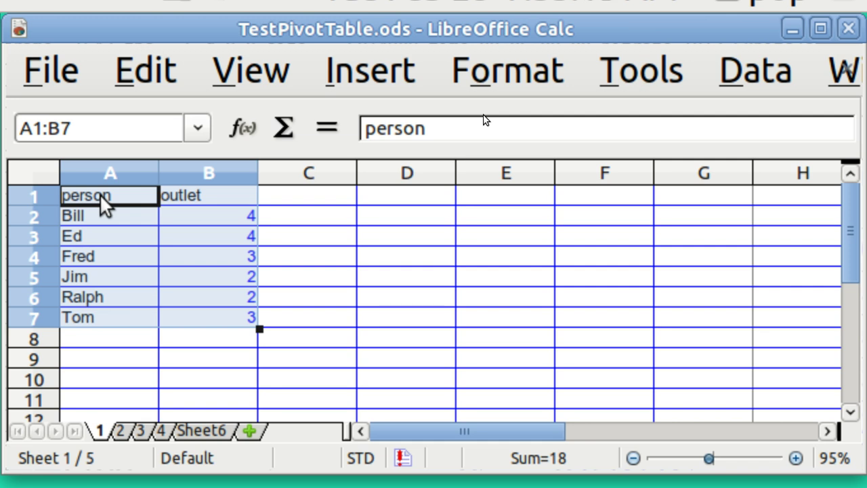
left_click(156, 75)
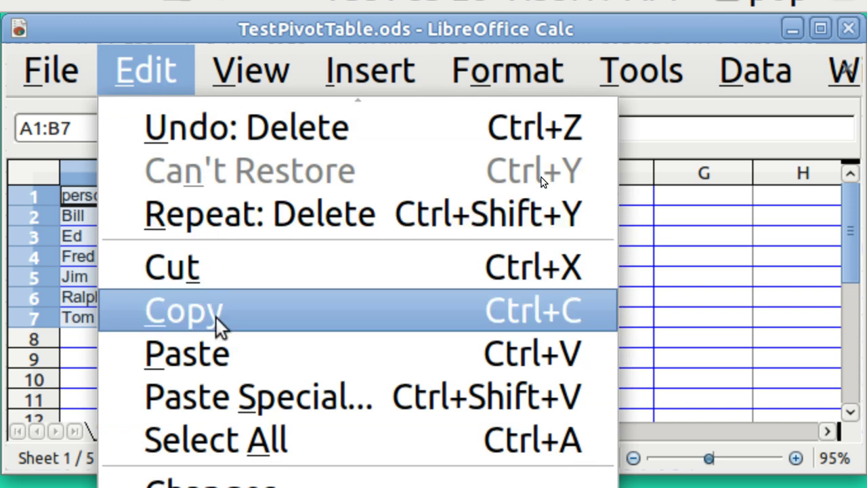
left_click(218, 323)
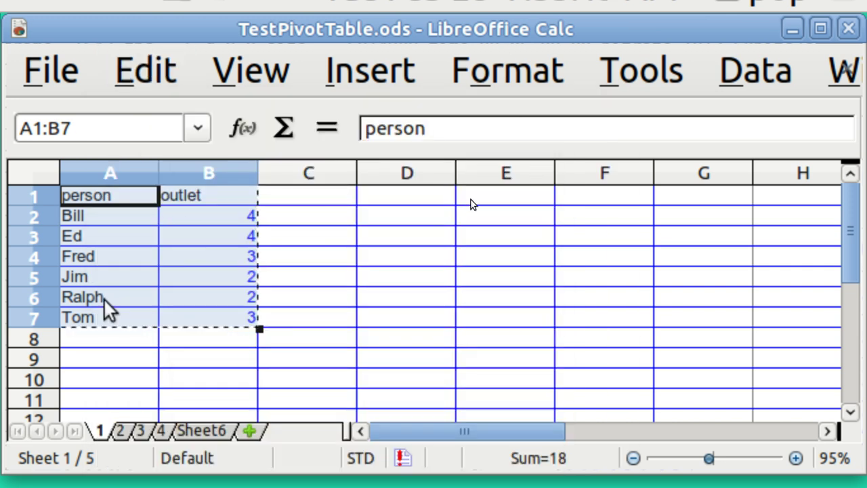
Paste the copied table at cell A9 with all contents and the Transpose option enabled.
left_click(75, 361)
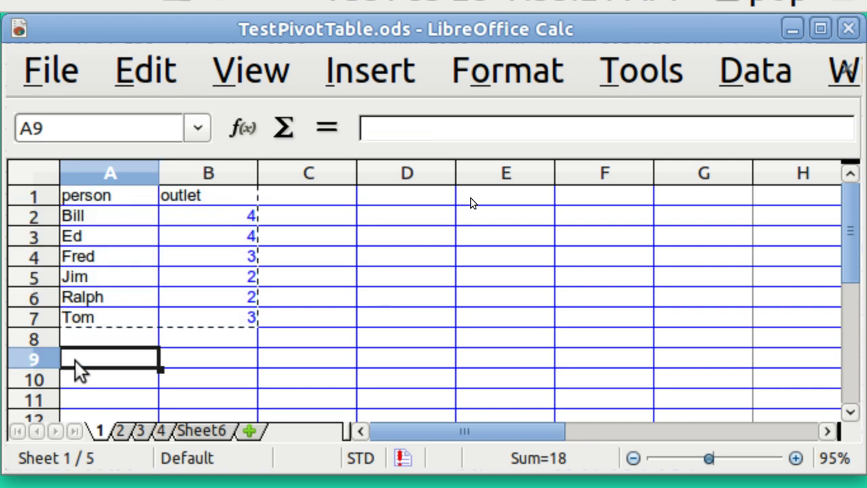
left_click(147, 75)
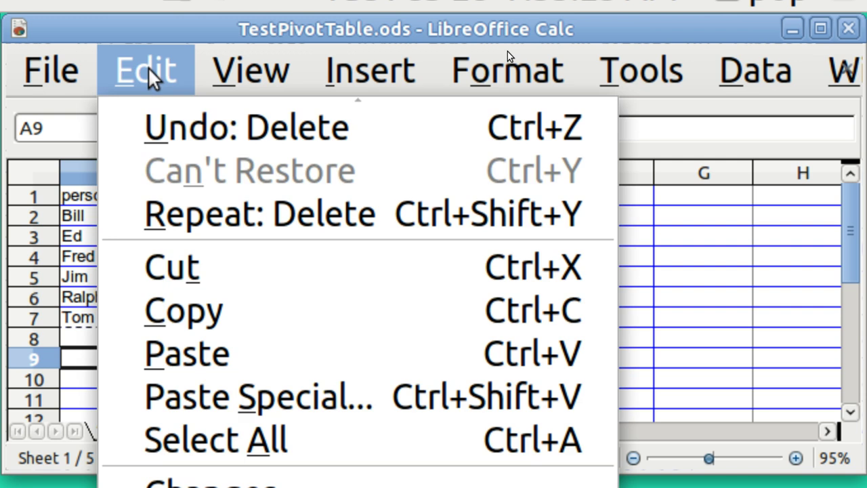
left_click(281, 417)
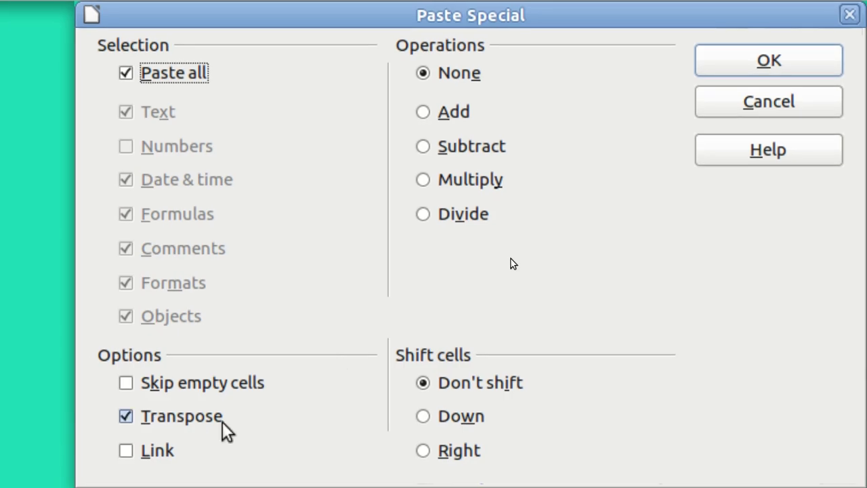
left_click(769, 63)
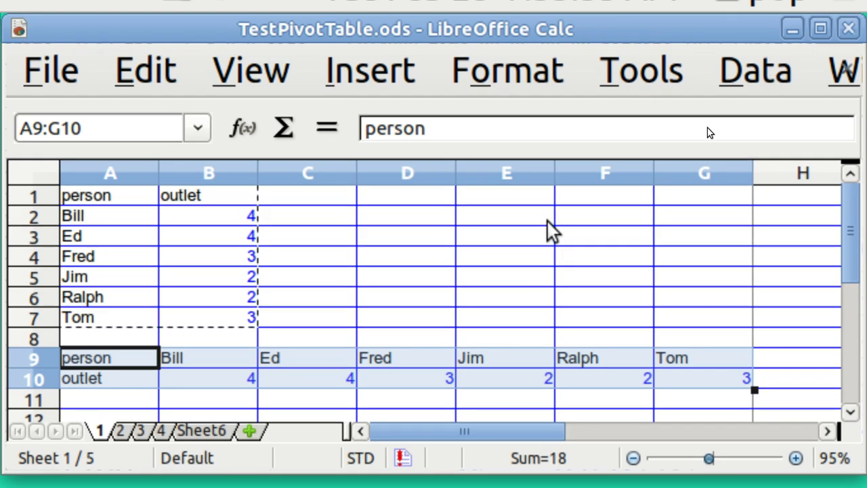
left_click(427, 278)
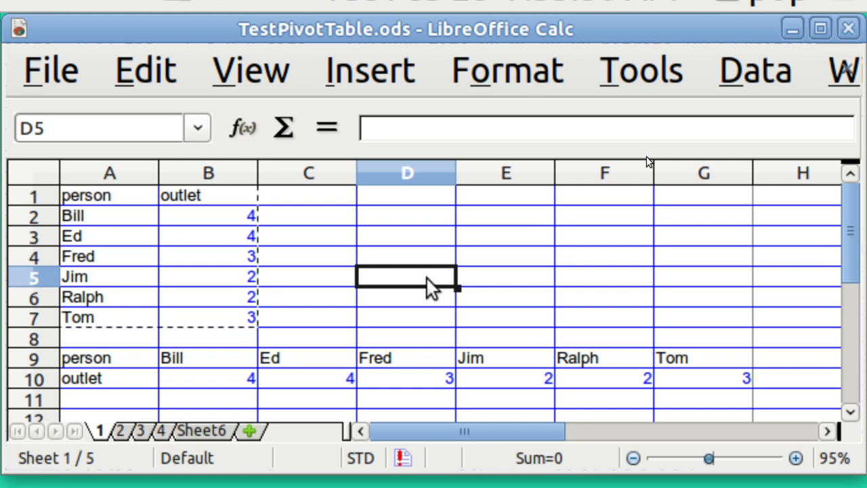
Maximize the spreadsheet window and view the available DataPilot commands.
left_click(750, 67)
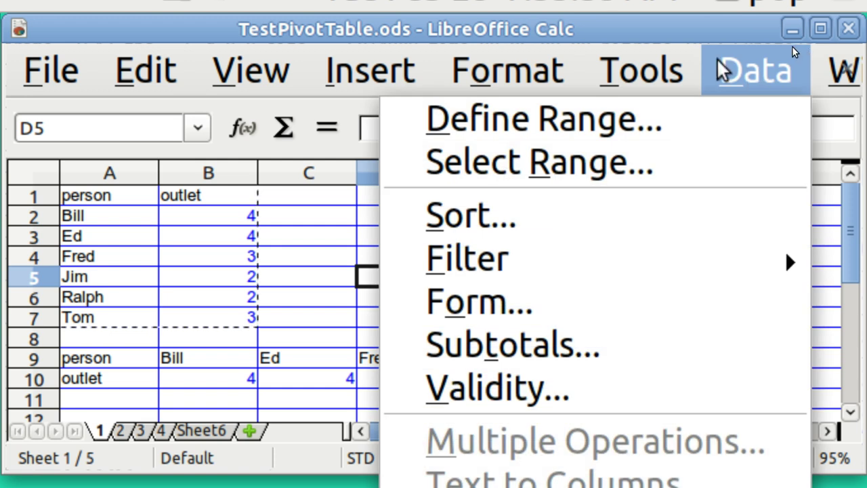
left_click(701, 30)
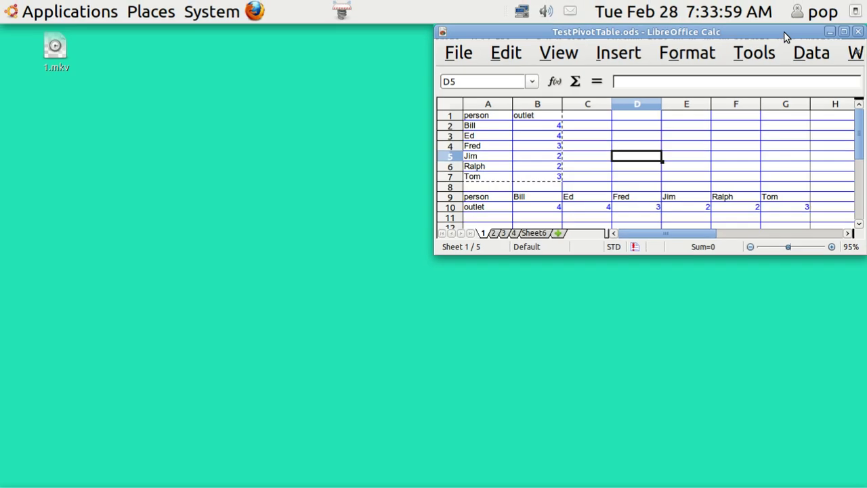
double_click(784, 32)
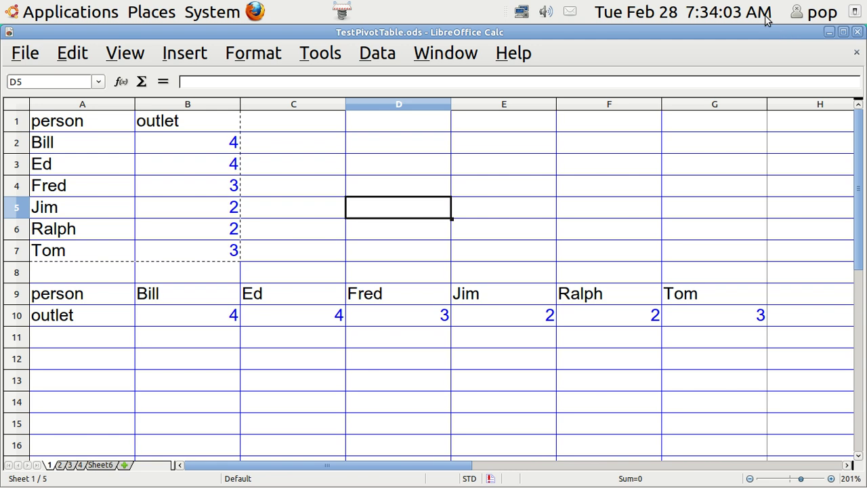
left_click(389, 56)
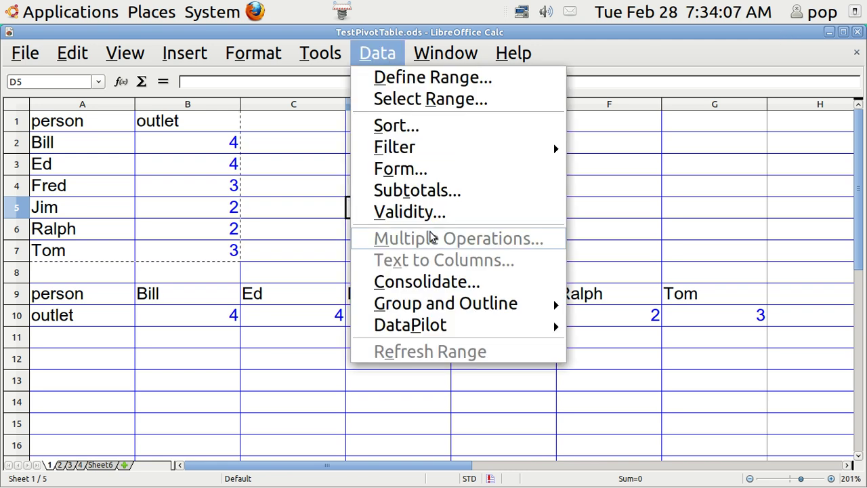
mouse_move(389, 325)
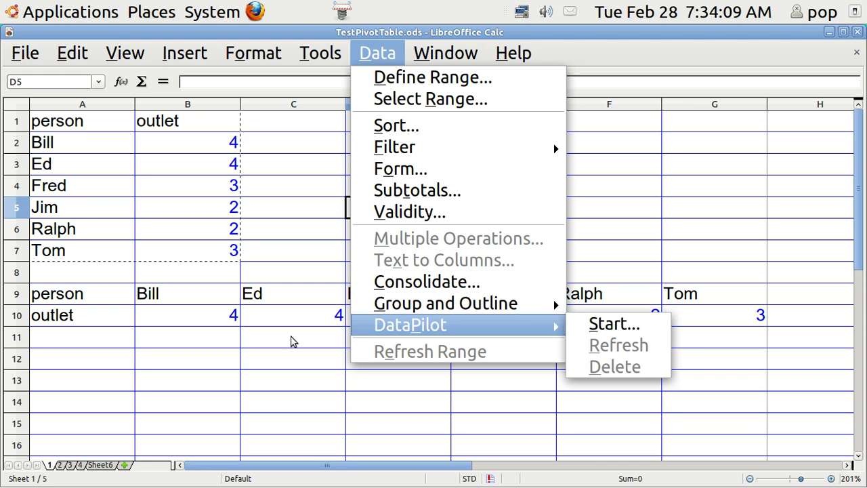
left_click(292, 340)
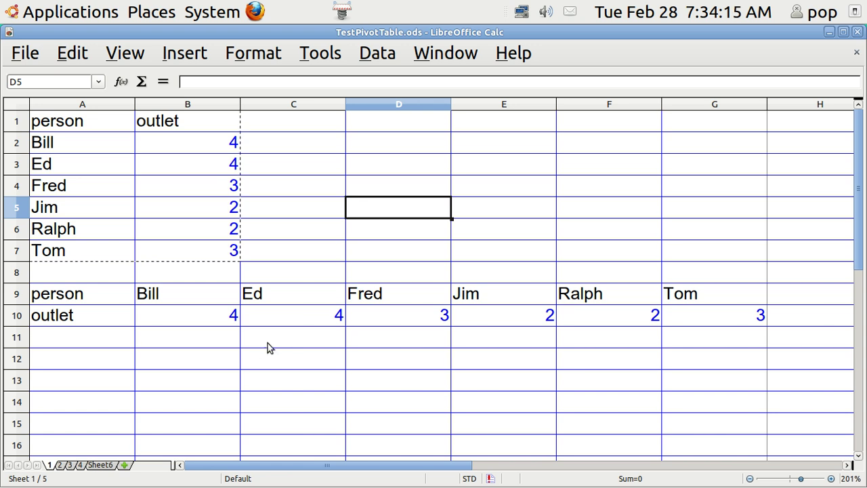
Examine the sales tables on sheets 2, 3 and 4, including the s-c formulas in cells F2 to F4.
left_click(60, 466)
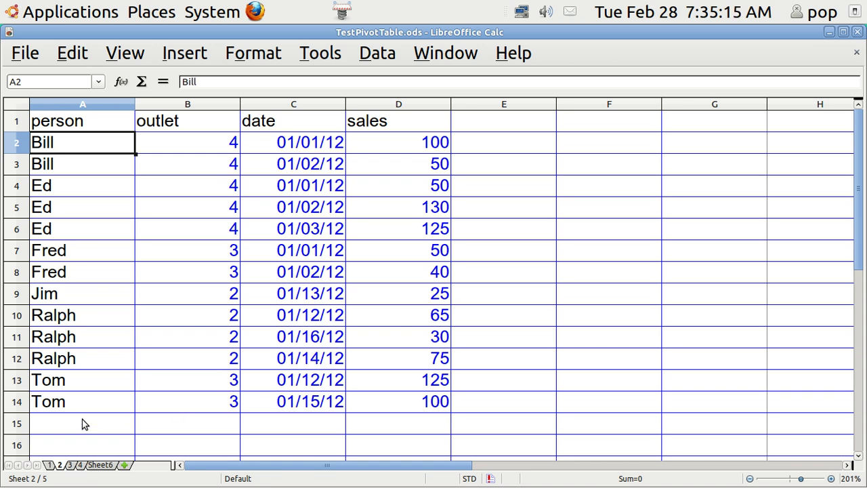
left_click(71, 466)
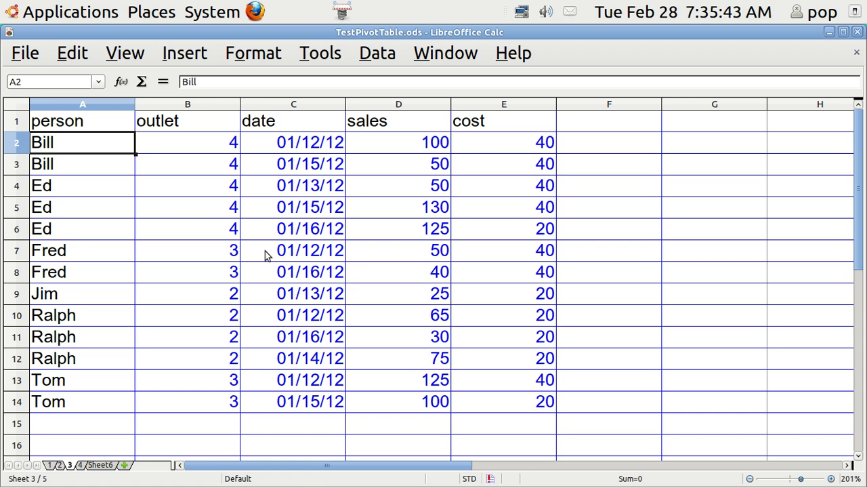
left_click(80, 466)
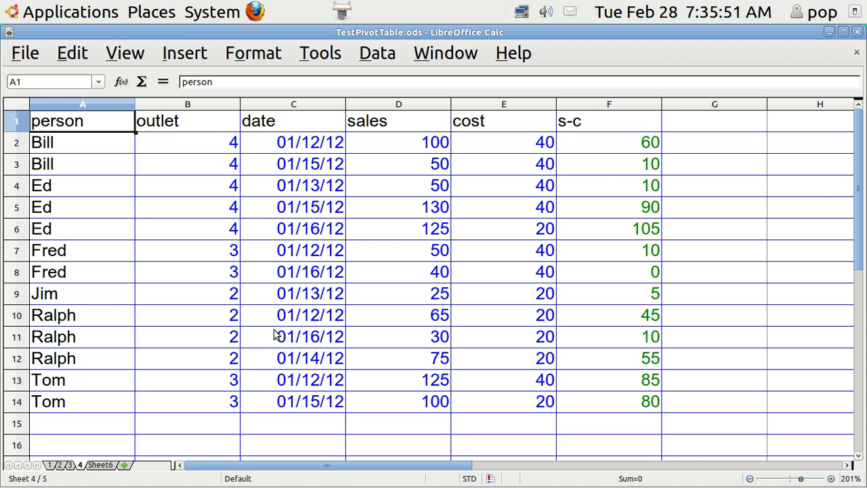
left_click(598, 149)
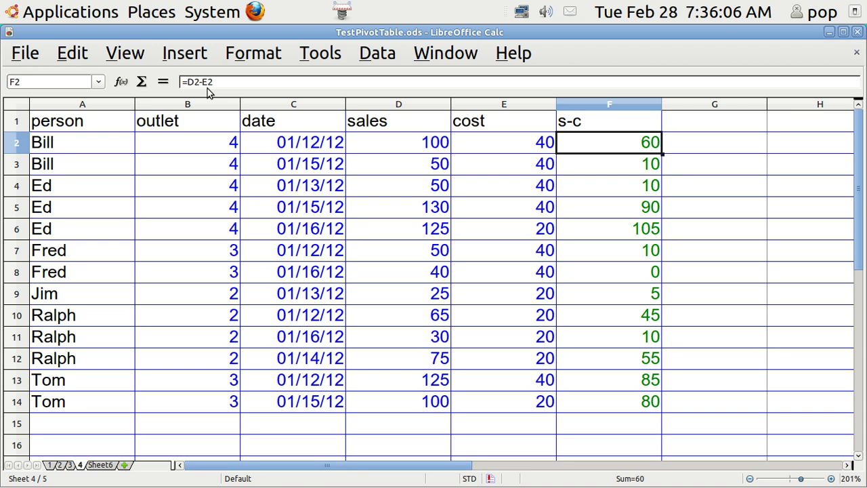
left_click(600, 166)
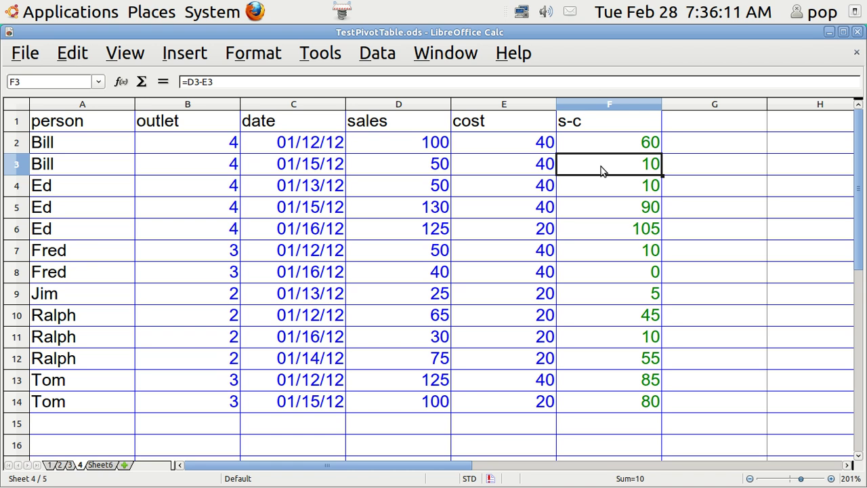
left_click(606, 188)
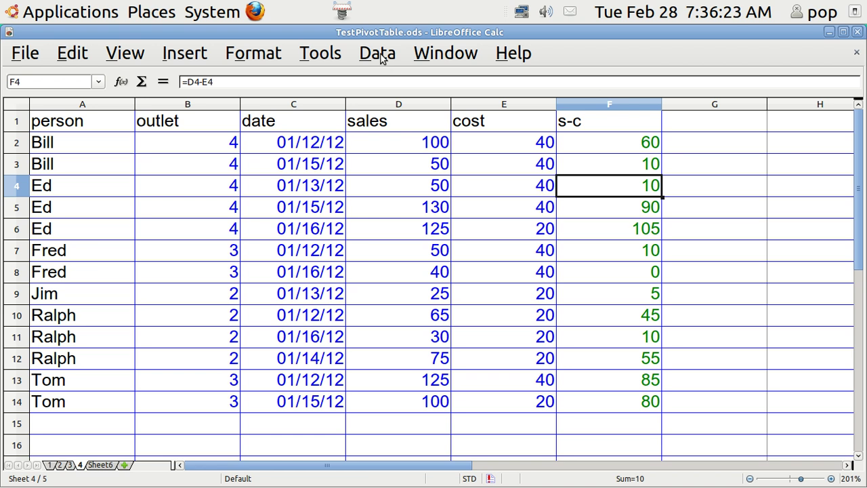
left_click(381, 57)
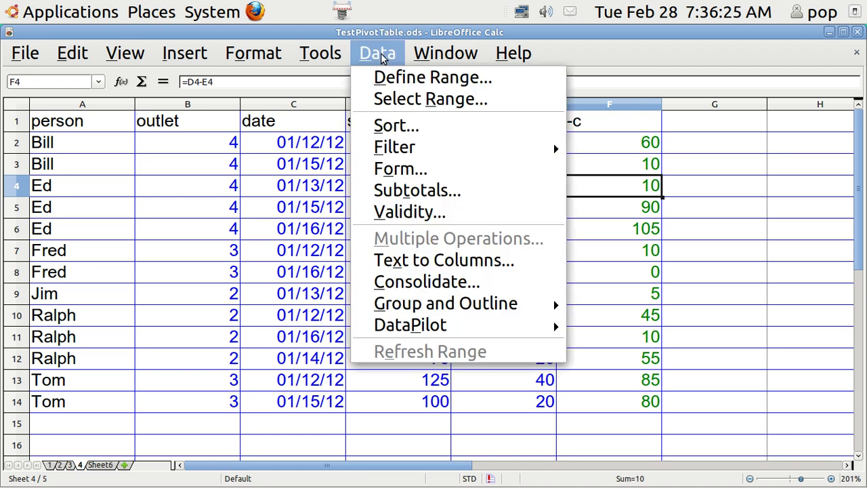
mouse_move(437, 327)
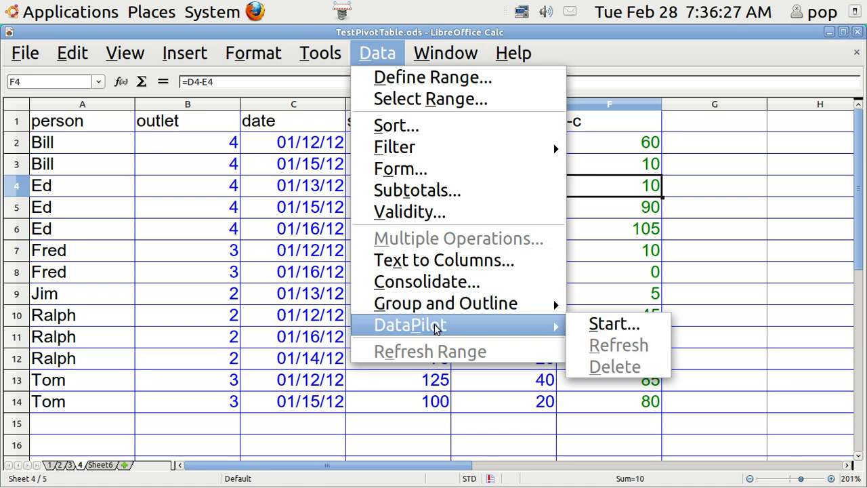
left_click(599, 326)
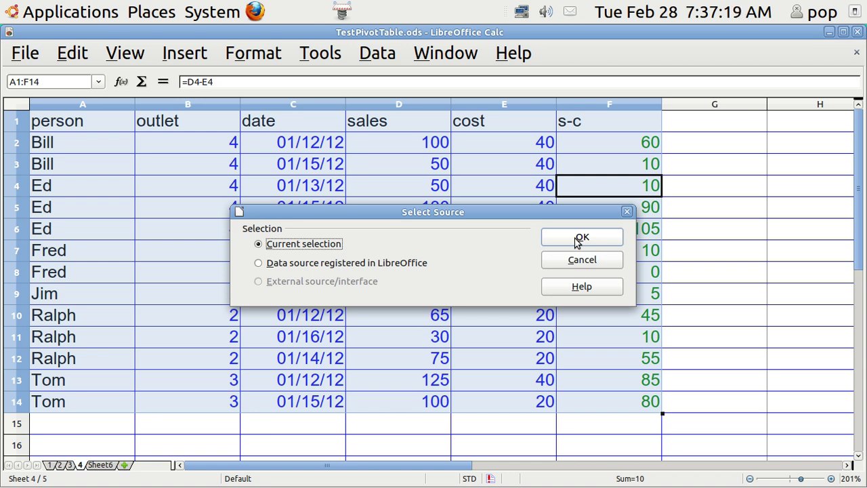
left_click(578, 242)
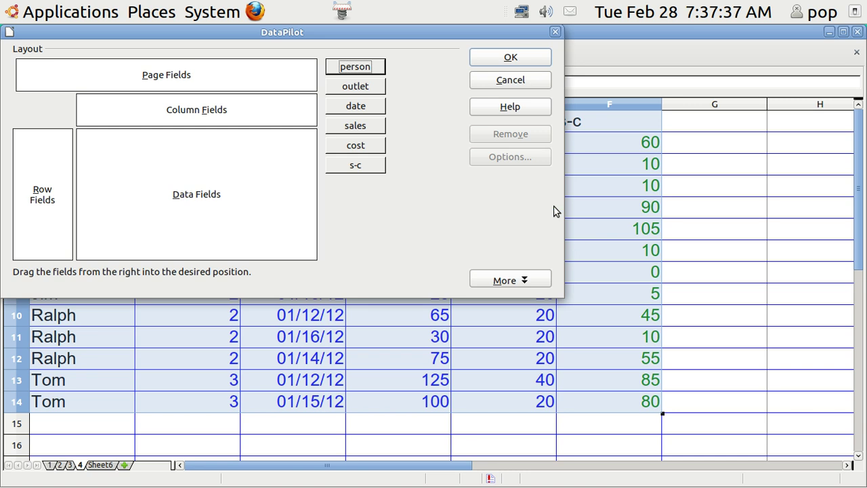
left_click(556, 33)
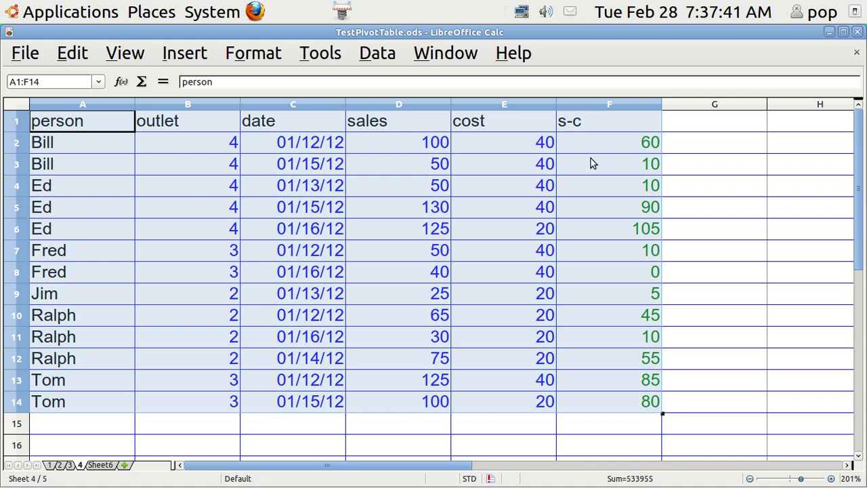
Restore the window to its smaller size and start a DataPilot table using the current selection A1:F14 as source.
key("alt+F10")
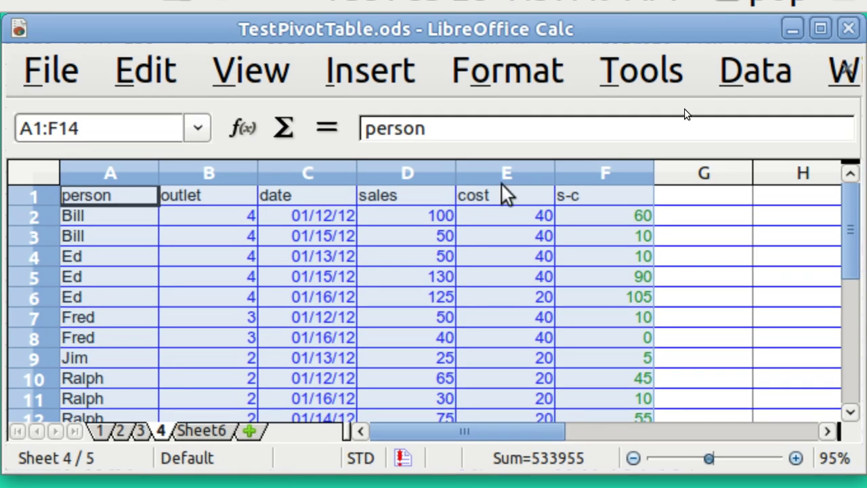
left_click(752, 71)
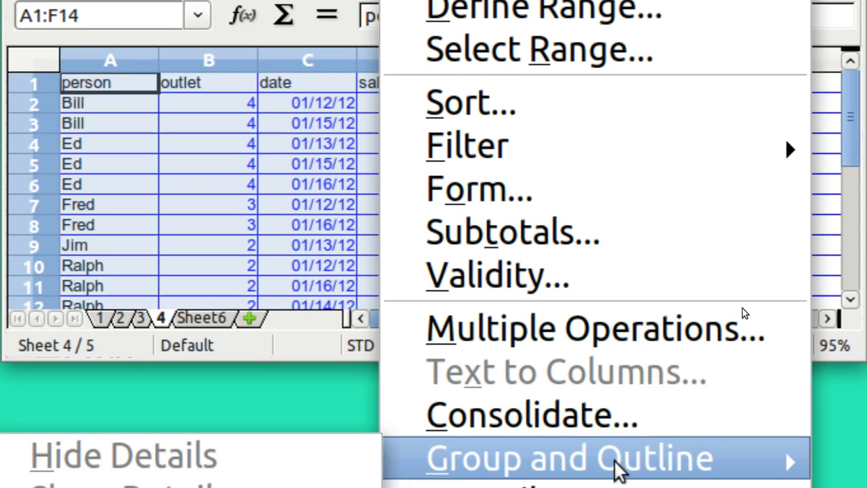
mouse_move(623, 470)
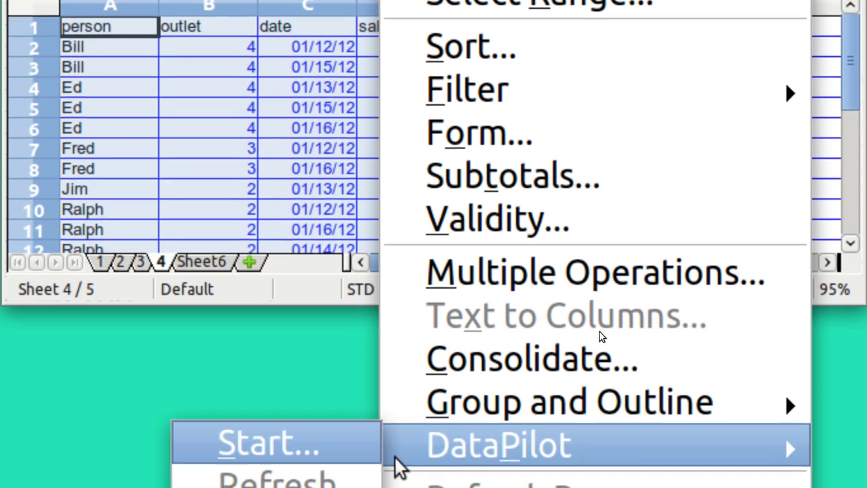
left_click(323, 463)
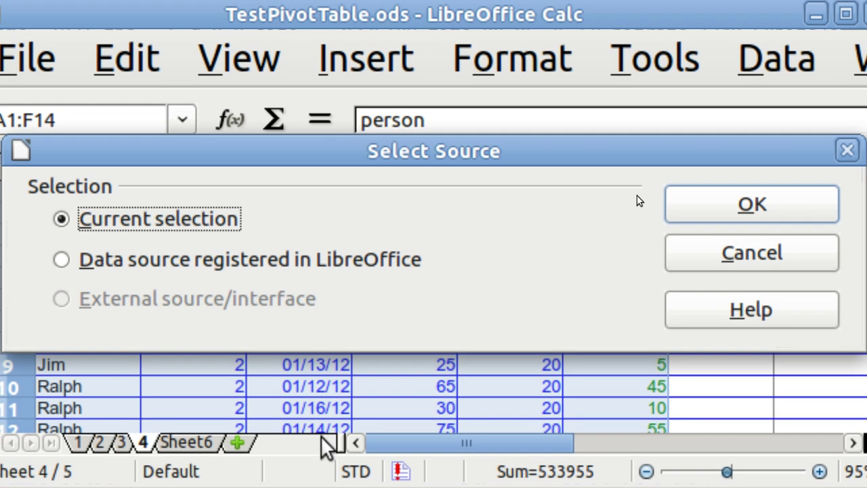
left_click(751, 188)
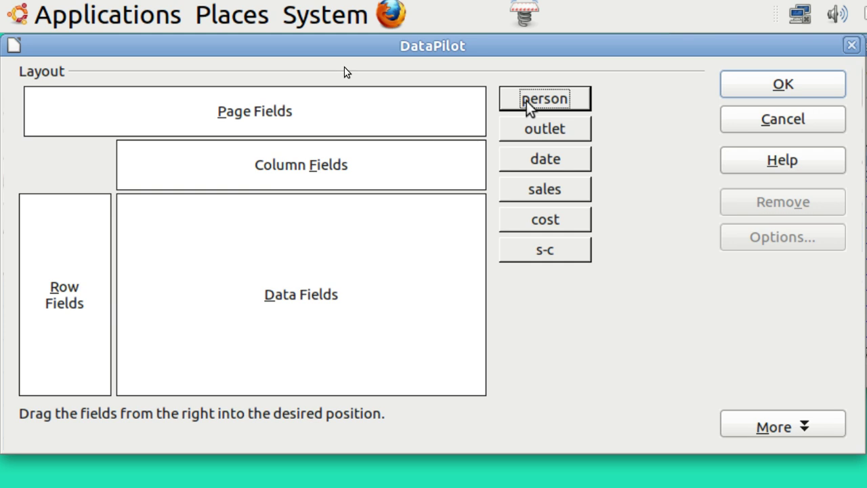
Create the DataPilot table with person as column field, outlet as row field, date as page field and sales as data field.
left_click_drag(549, 102, 398, 161)
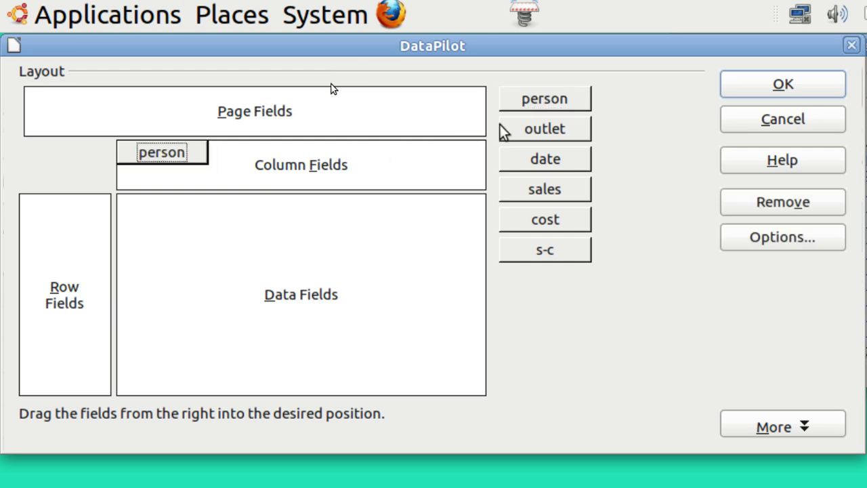
left_click_drag(528, 136, 68, 256)
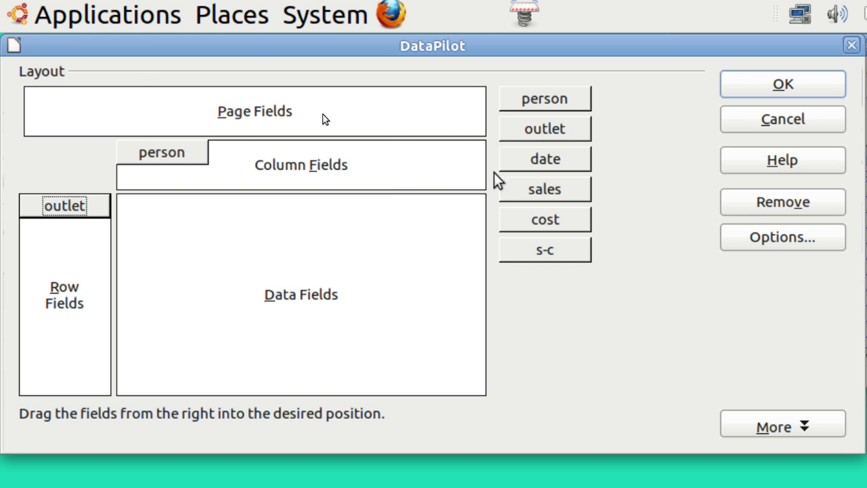
left_click(515, 165)
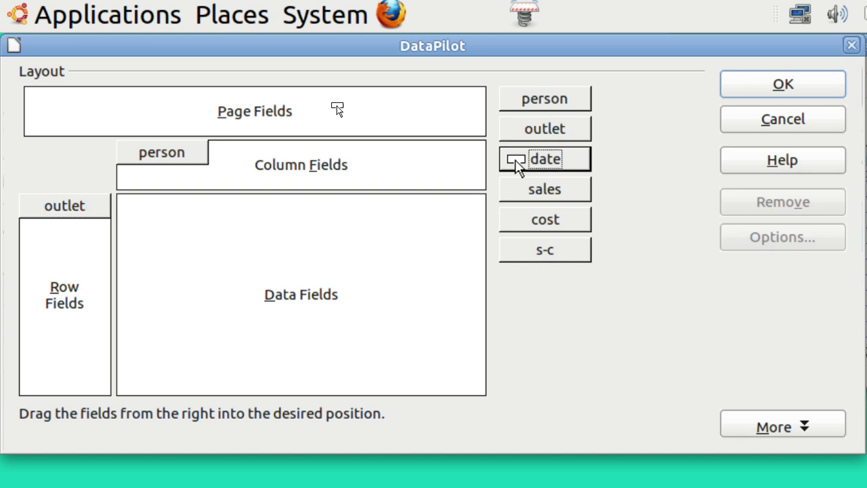
left_click_drag(337, 106, 314, 125)
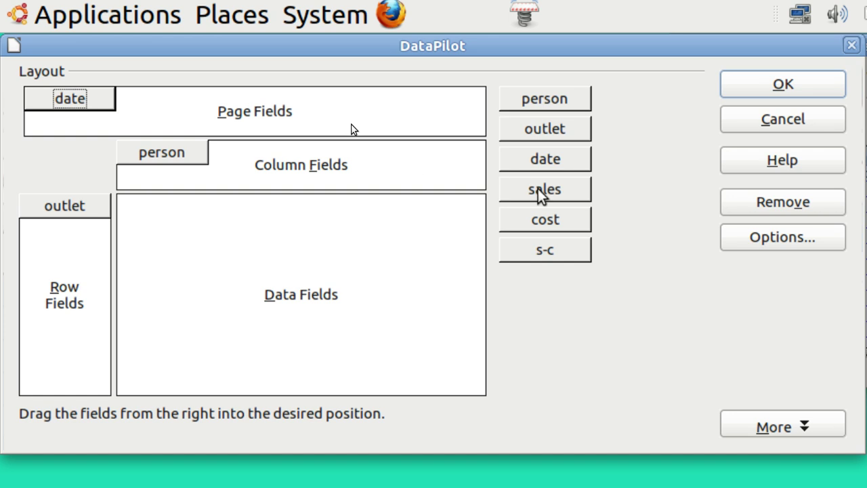
left_click_drag(541, 193, 362, 242)
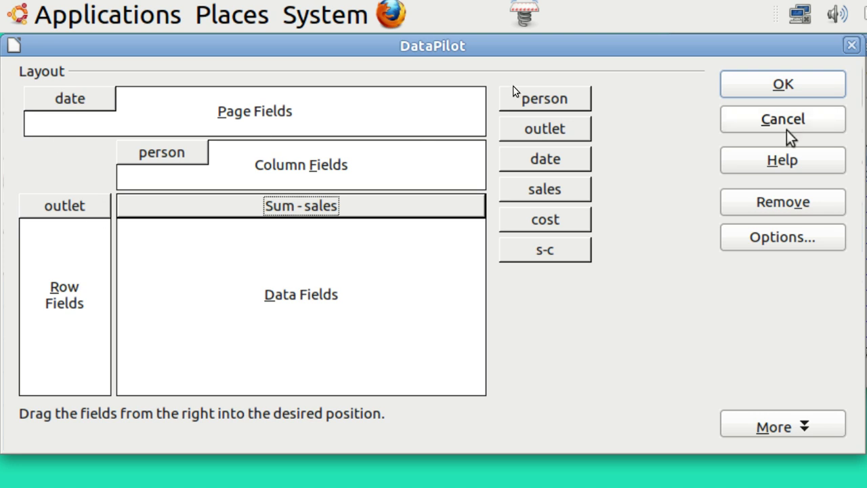
left_click(785, 85)
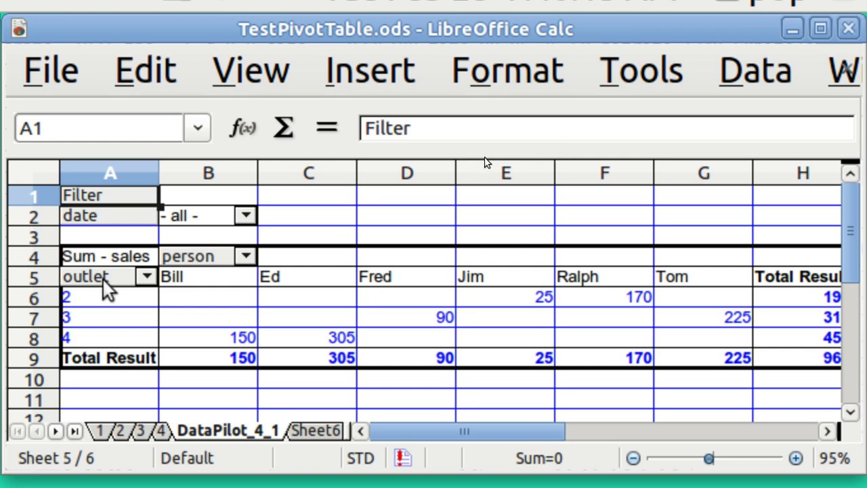
Rename the newly created DataPilot sheet as po.
right_click(211, 427)
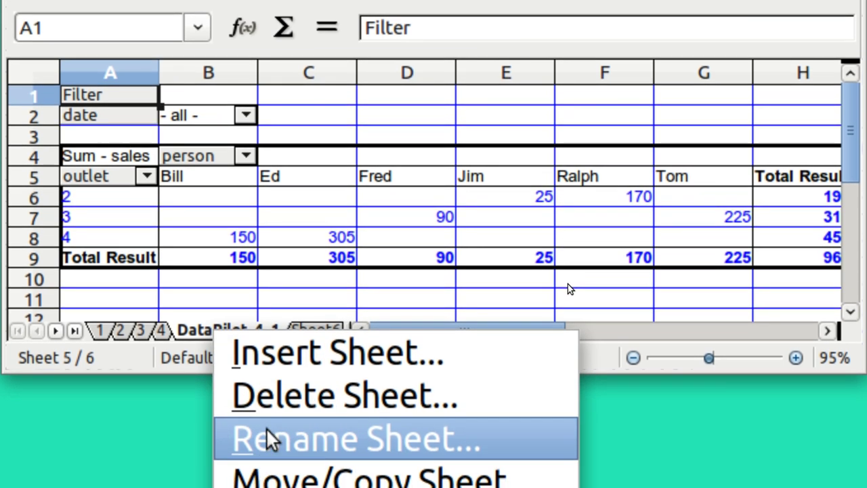
left_click(271, 438)
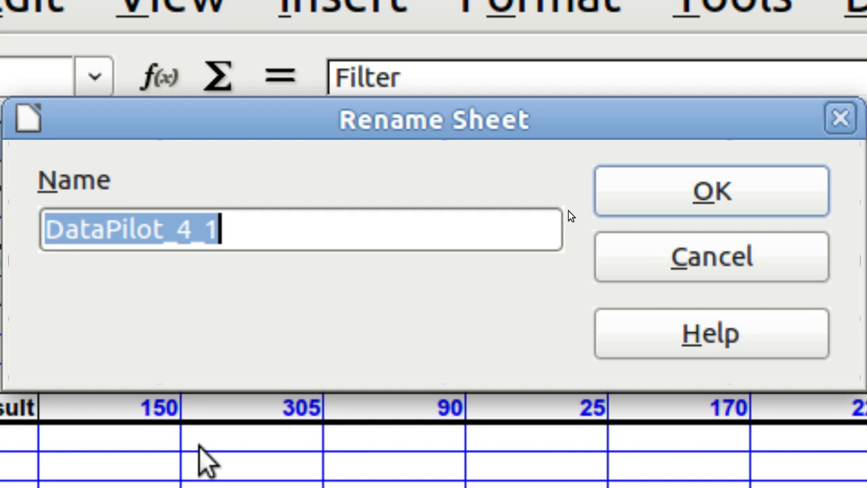
type("po")
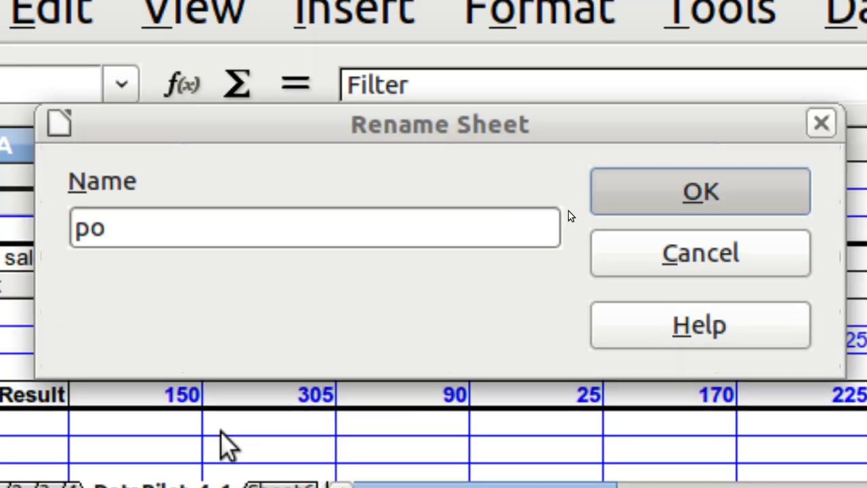
key("Return")
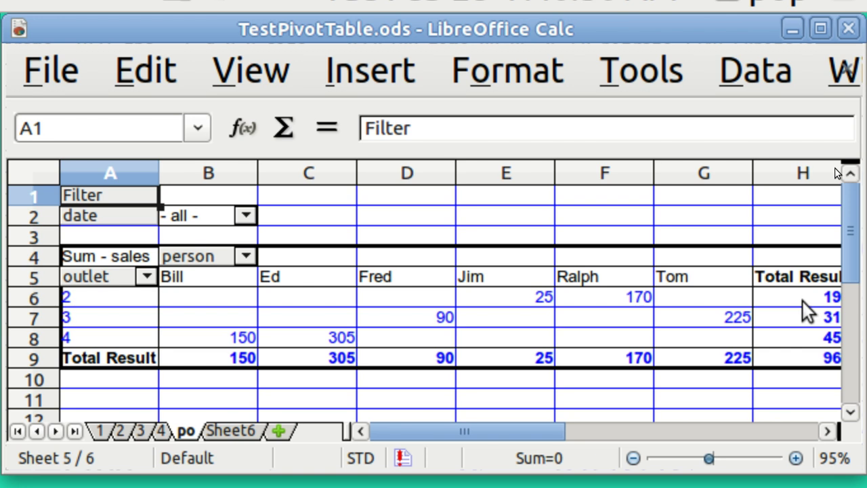
Examine the Total Result column of the pivot table on sheet po.
left_click(803, 302)
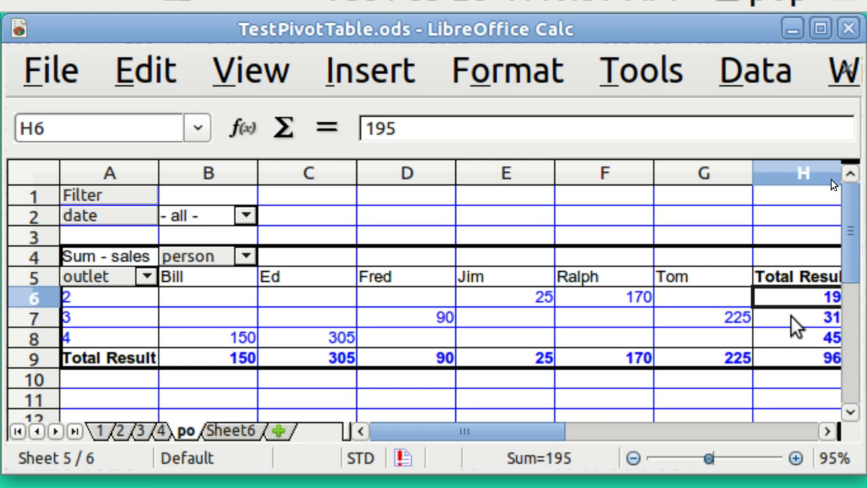
left_click(824, 430)
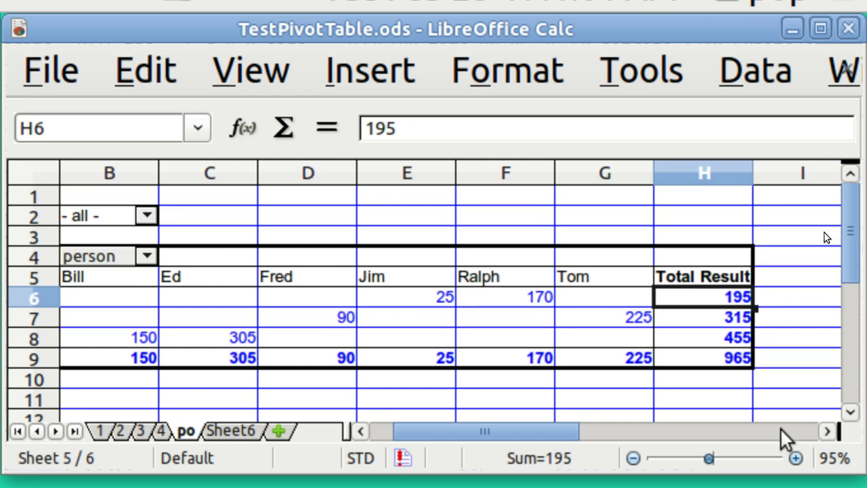
left_click(359, 430)
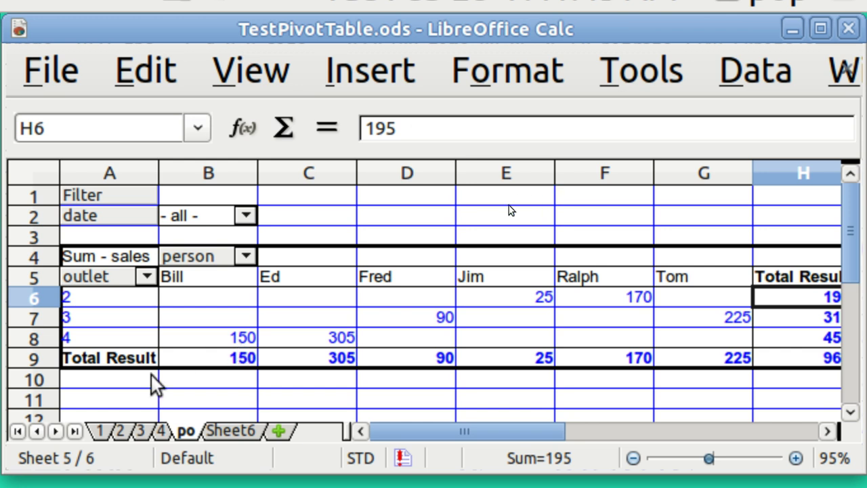
Start a second DataPilot table from the data on sheet 4, using the current selection A1:F14 as source.
left_click(161, 431)
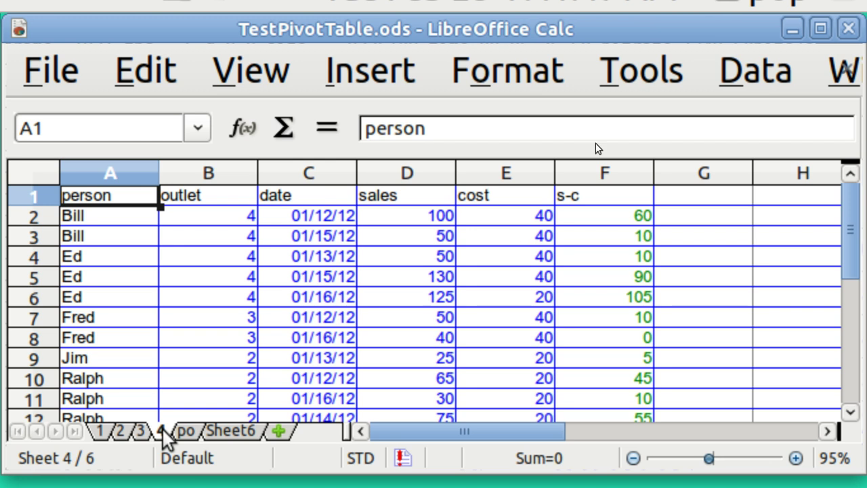
left_click(753, 80)
mouse_move(812, 275)
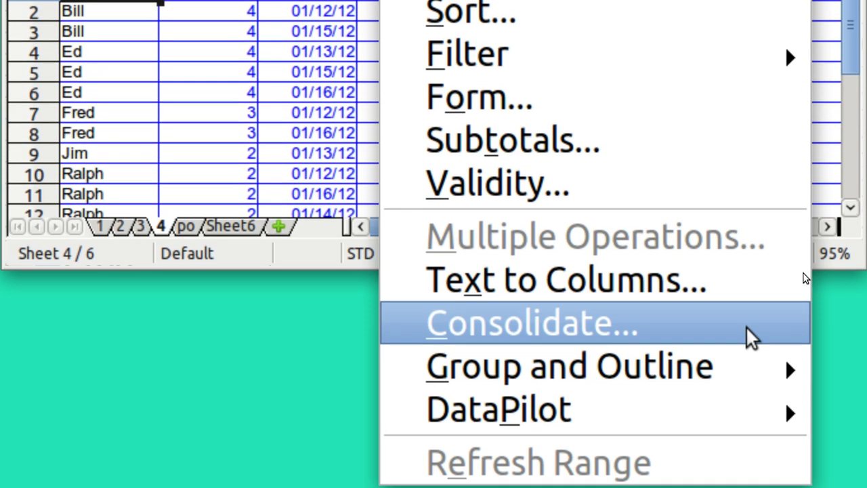
mouse_move(729, 408)
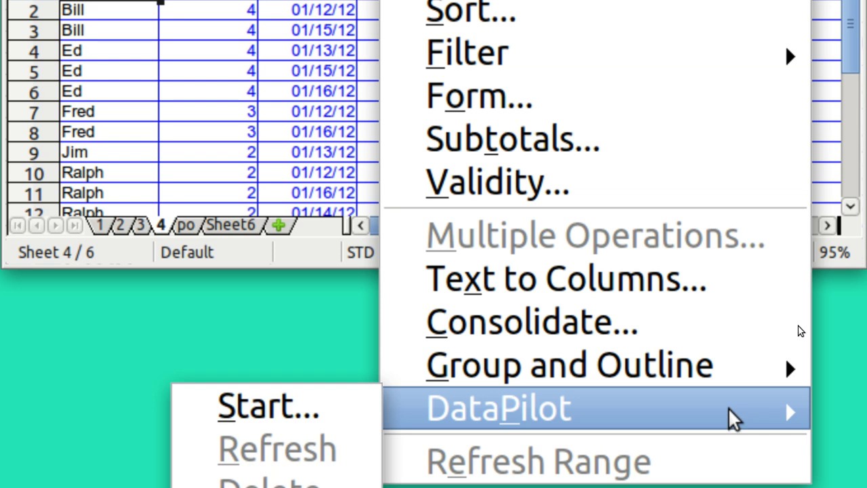
left_click(379, 422)
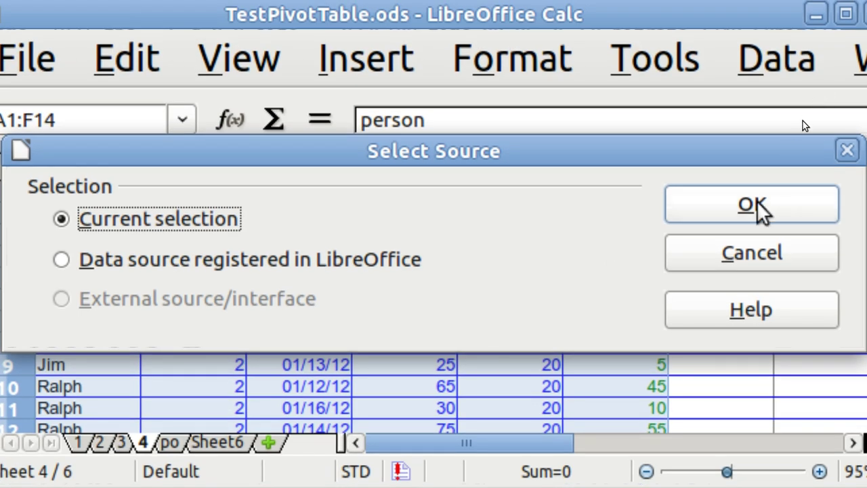
left_click(754, 207)
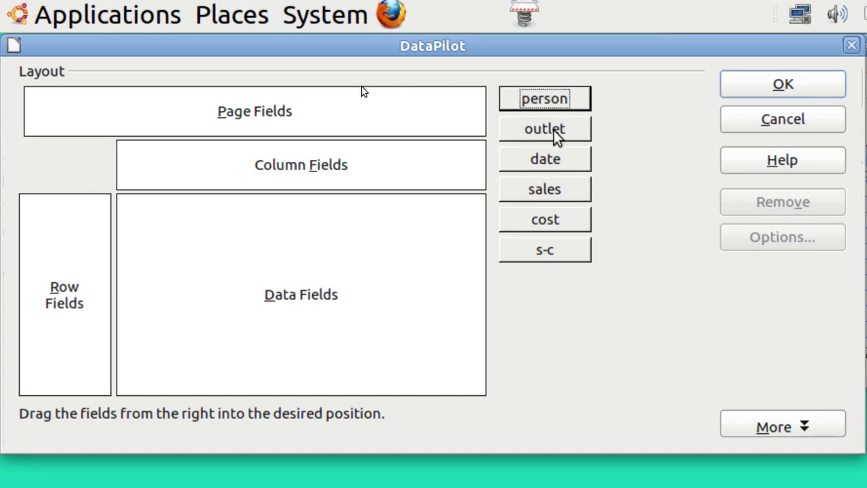
Create the DataPilot table with outlet as column field, person as row field, date as page field and sales as data field.
left_click_drag(556, 136, 404, 155)
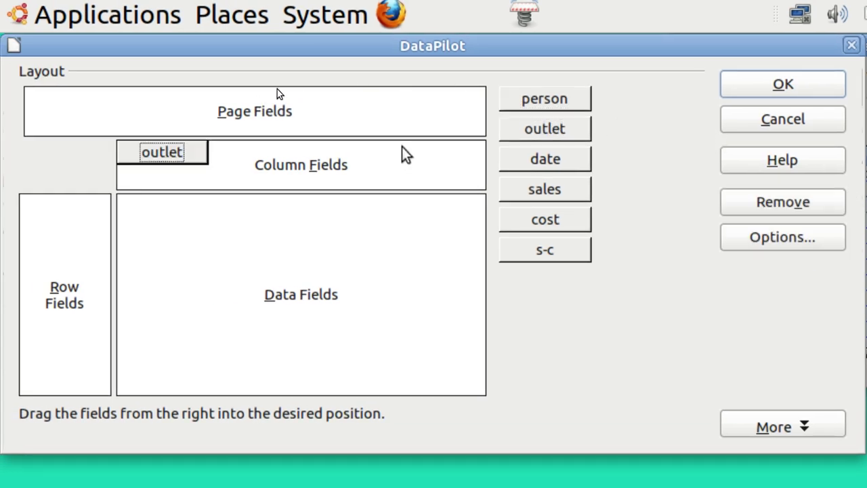
left_click_drag(528, 105, 74, 218)
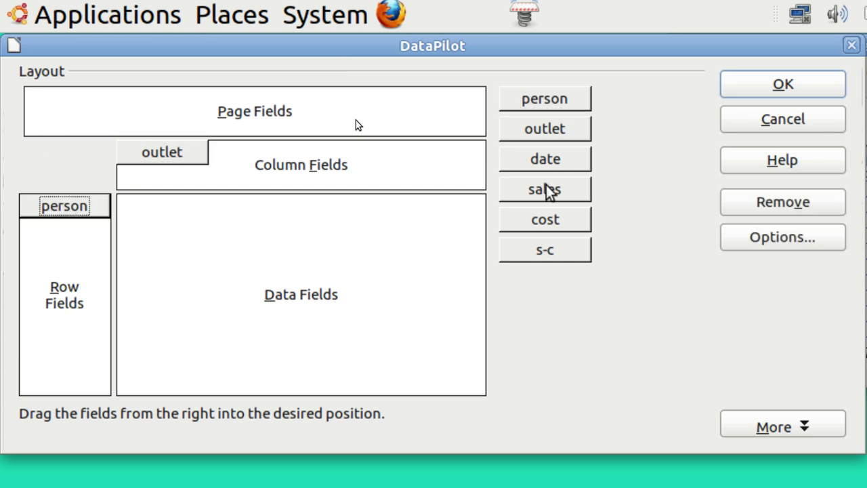
left_click_drag(546, 163, 546, 164)
left_click_drag(353, 104, 244, 84)
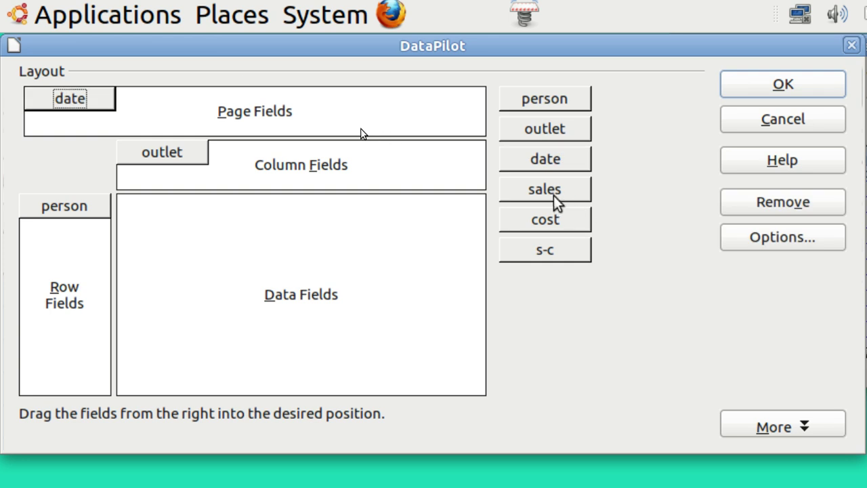
left_click_drag(554, 197, 404, 233)
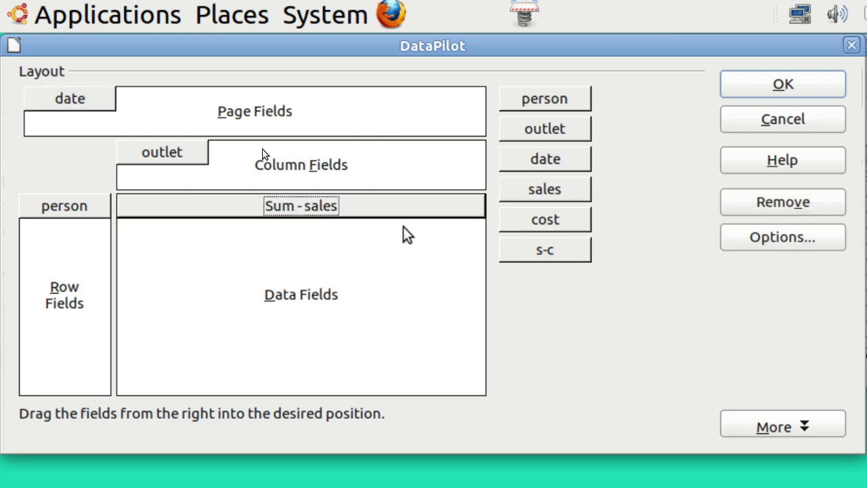
left_click(783, 87)
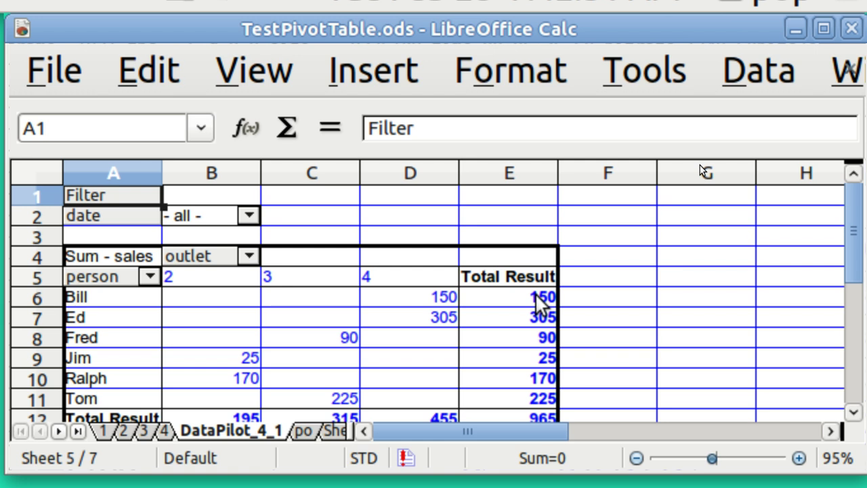
Rename the second DataPilot sheet as op.
right_click(247, 436)
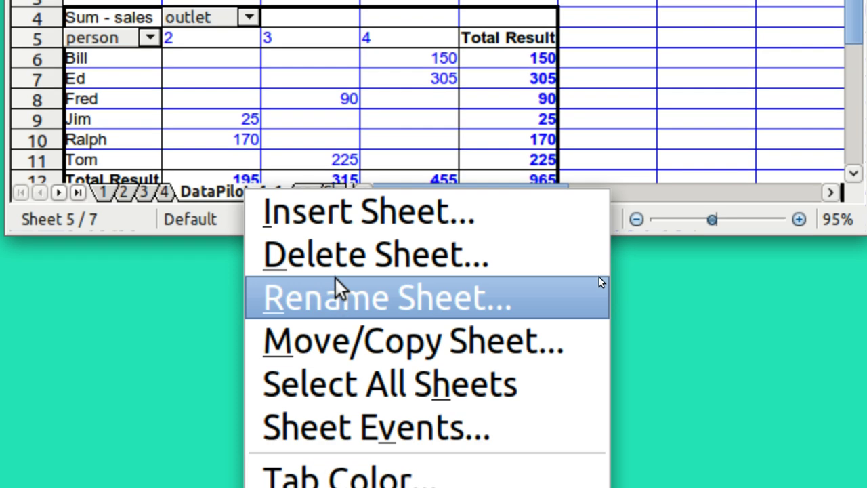
left_click(334, 300)
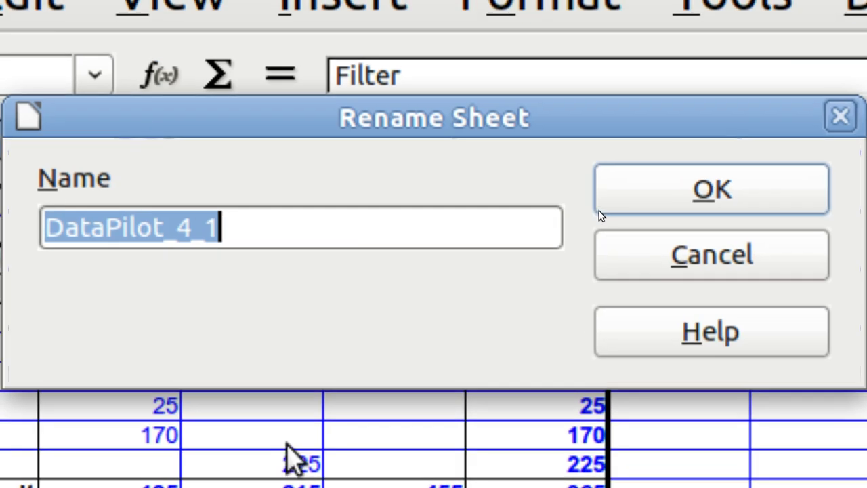
type("op")
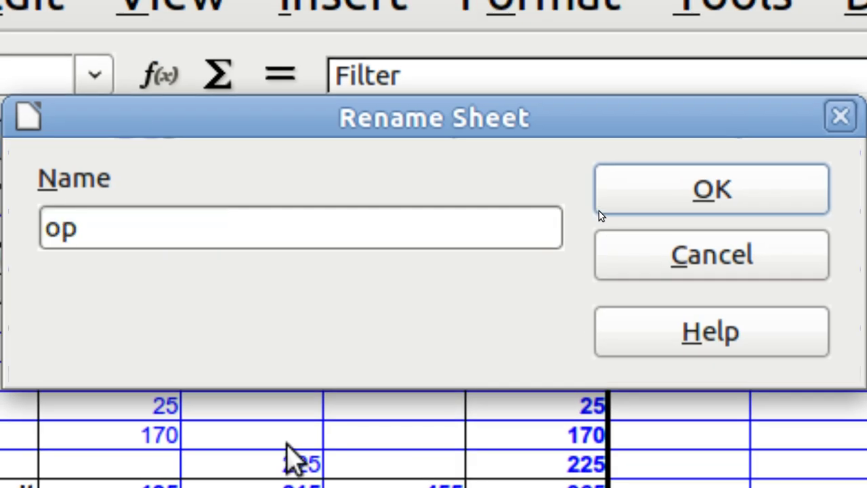
left_click(599, 211)
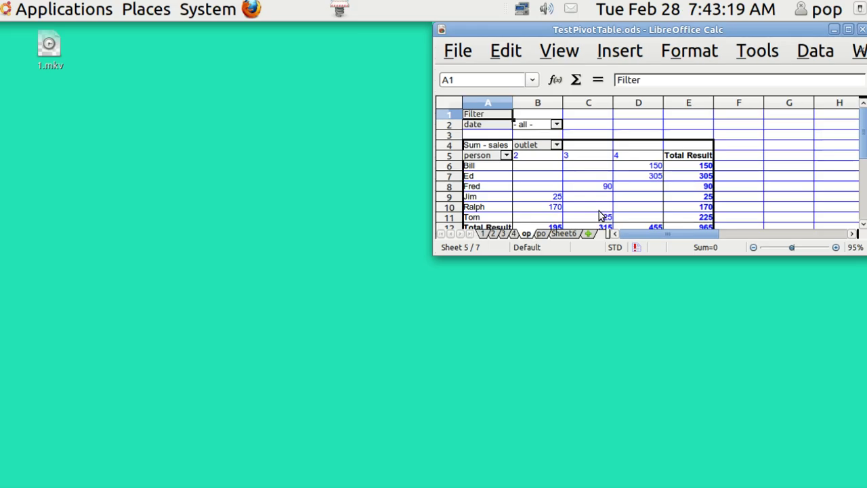
Maximize the spreadsheet window and add cost and s-c as data fields to the DataPilot table on sheet op.
key("alt+F10")
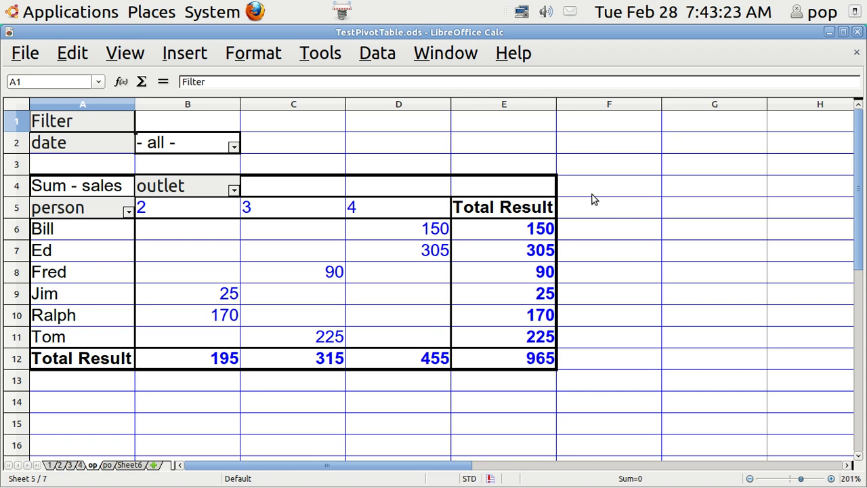
left_click(383, 56)
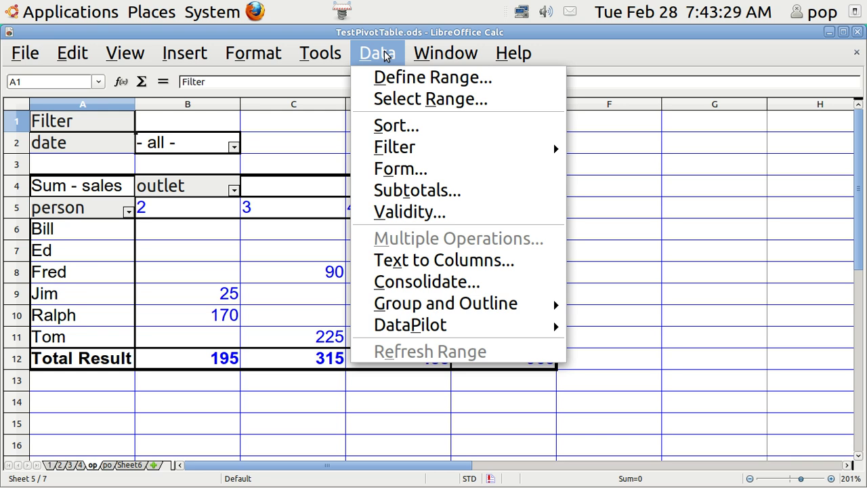
mouse_move(410, 328)
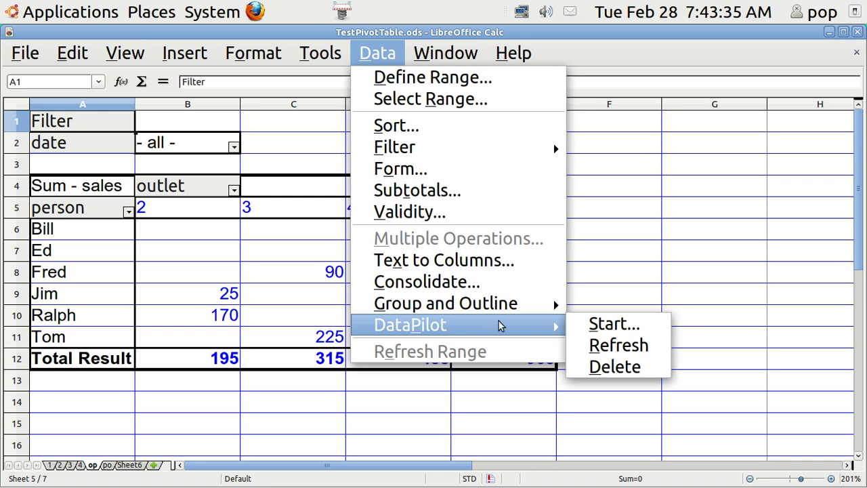
left_click(594, 326)
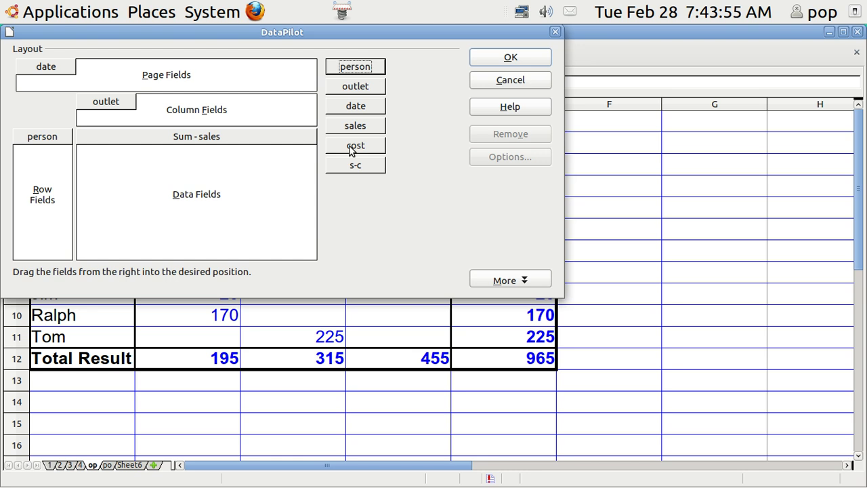
left_click_drag(351, 150, 271, 158)
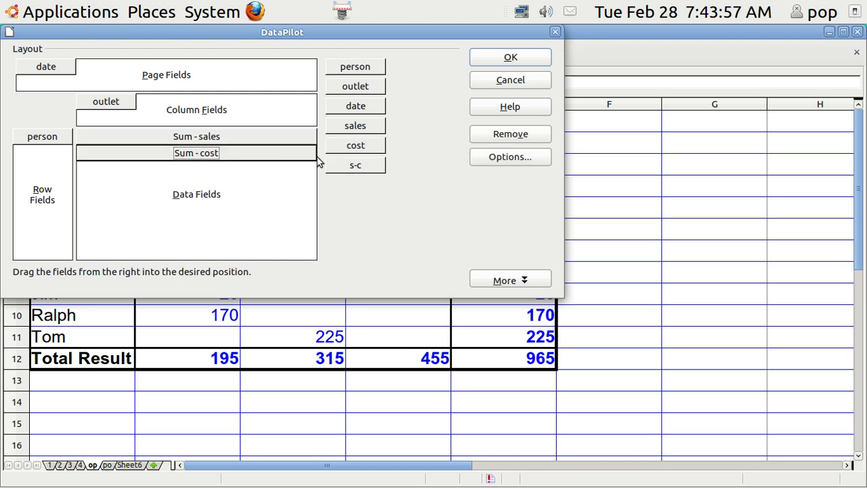
left_click_drag(350, 168, 285, 178)
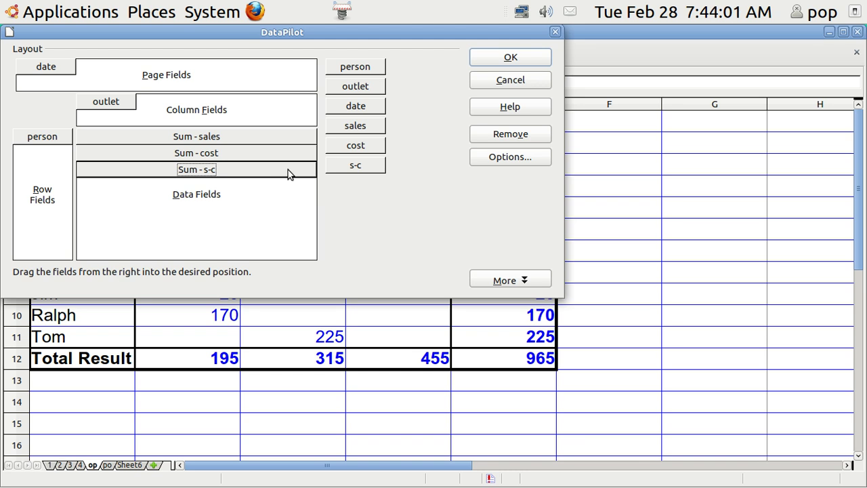
left_click(509, 58)
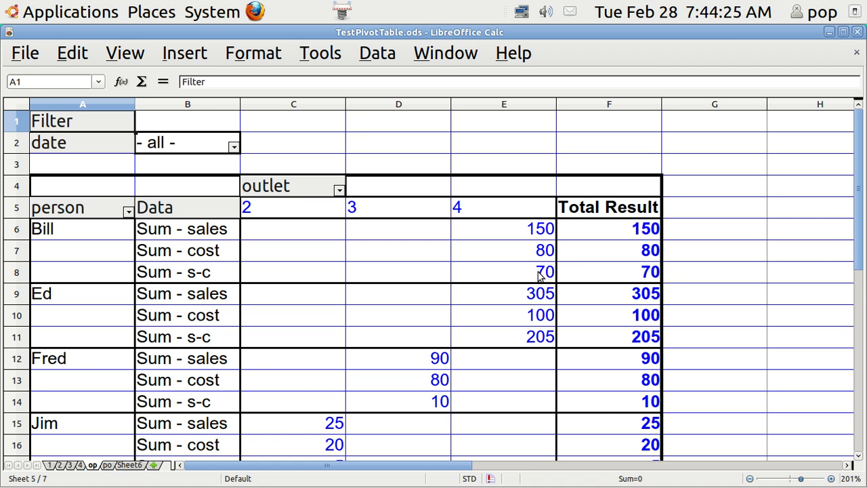
Remove sales and cost from the data fields of the DataPilot table on sheet op, keeping only s-c.
left_click(383, 54)
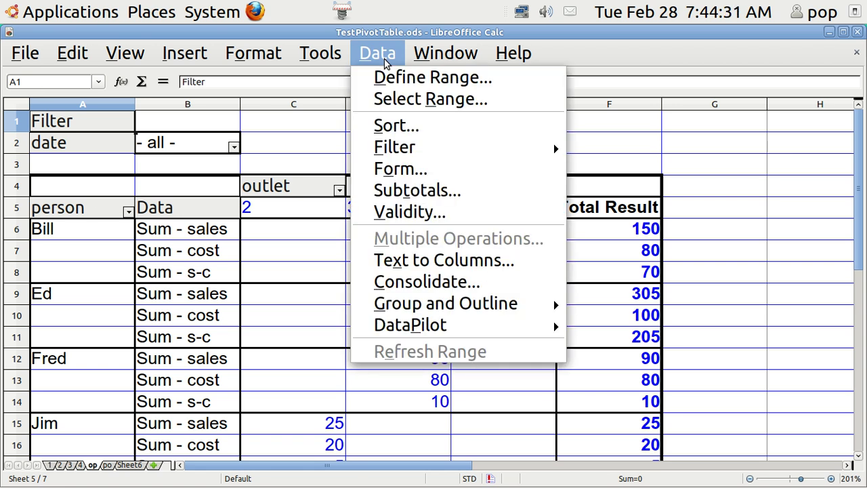
mouse_move(427, 304)
mouse_move(488, 325)
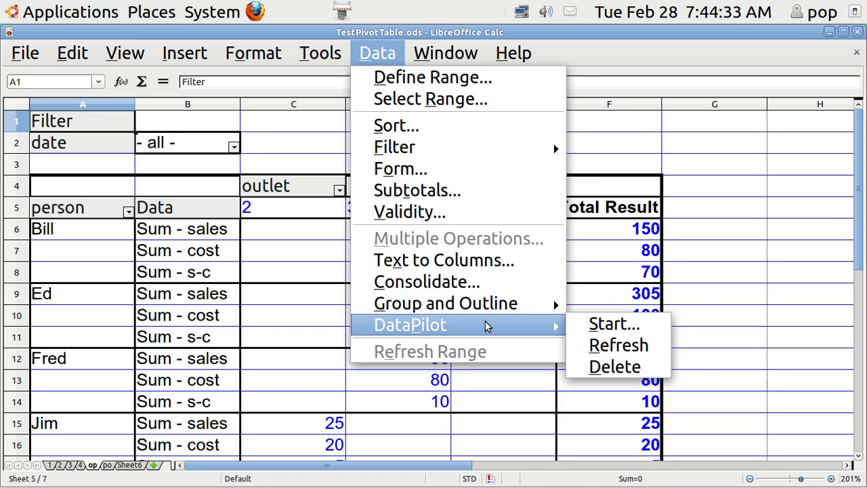
left_click(599, 325)
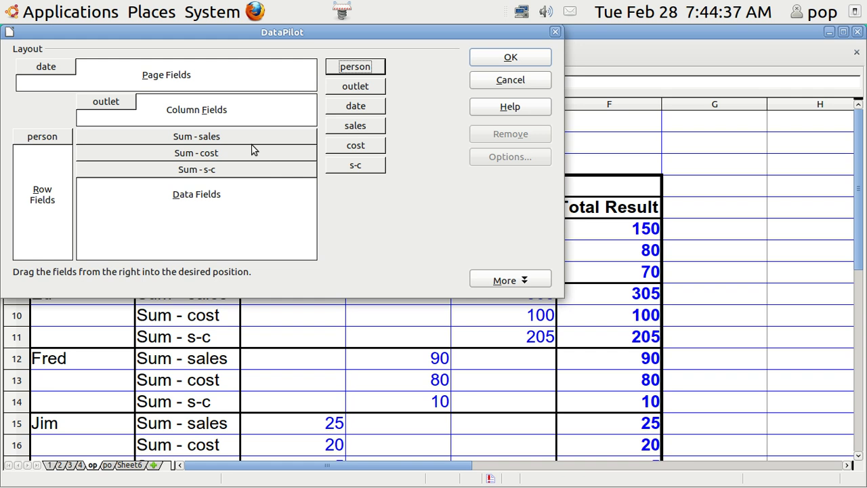
left_click_drag(252, 142, 373, 165)
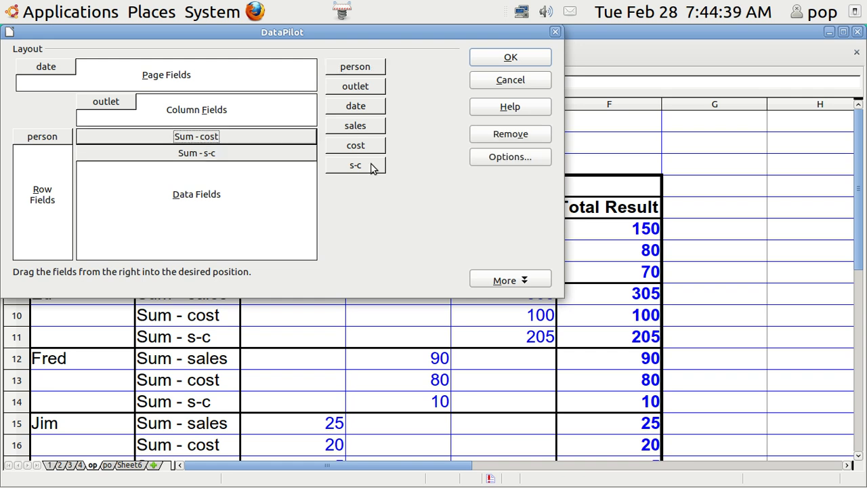
left_click_drag(273, 138, 385, 160)
left_click(495, 60)
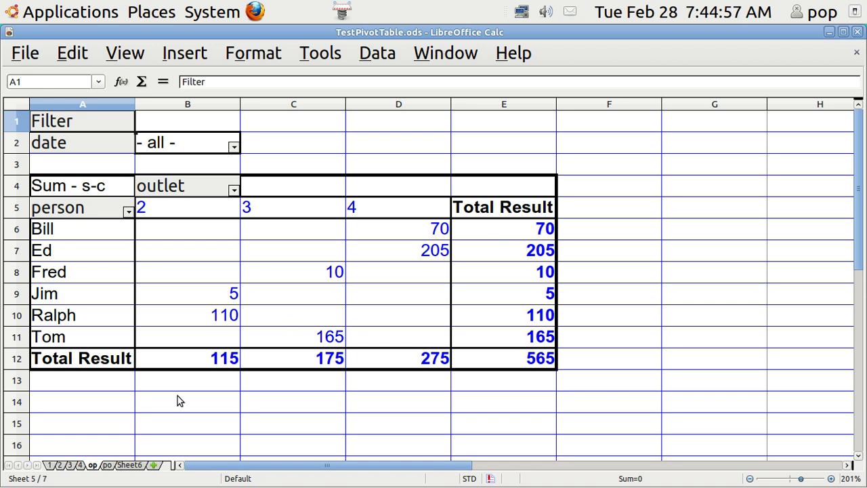
Add cost and s-c as data fields to the DataPilot table on sheet po.
left_click(111, 466)
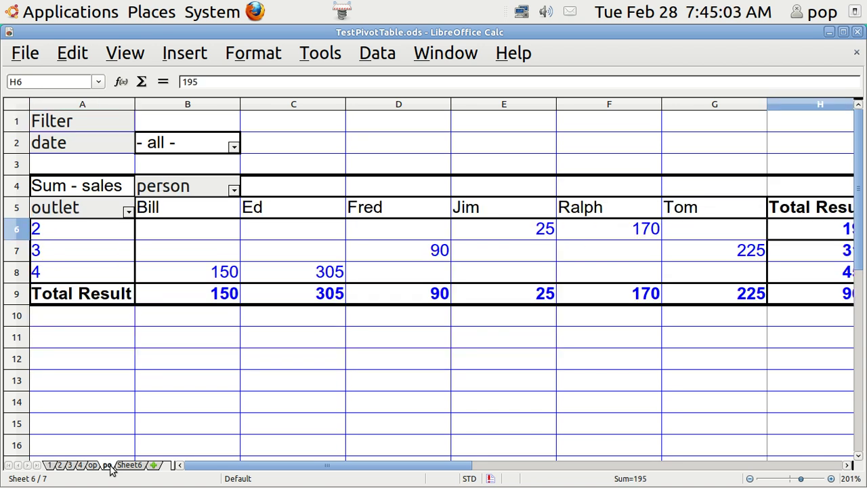
left_click(378, 55)
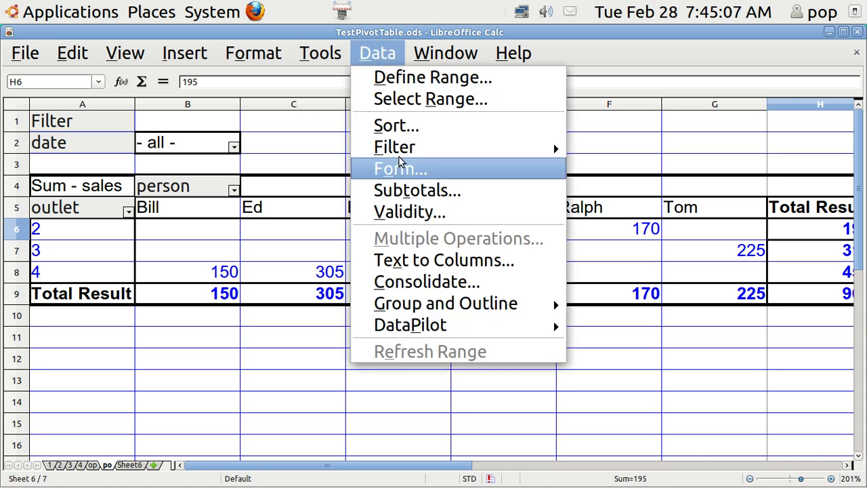
mouse_move(447, 326)
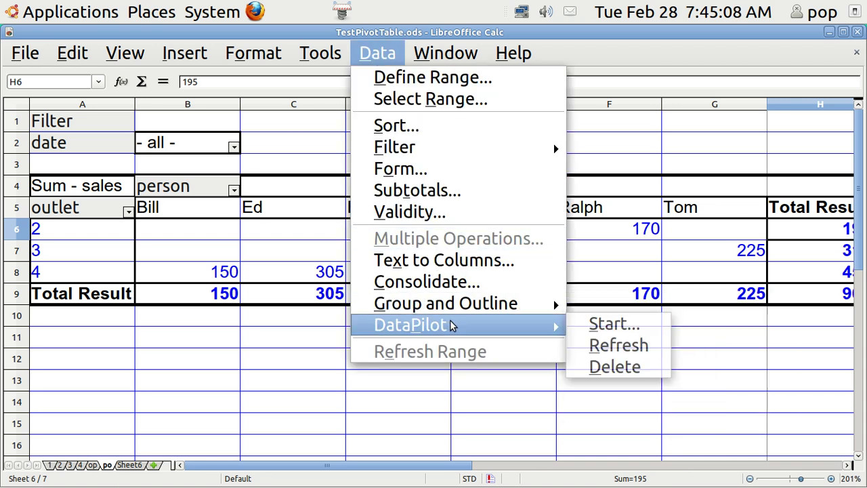
left_click(574, 324)
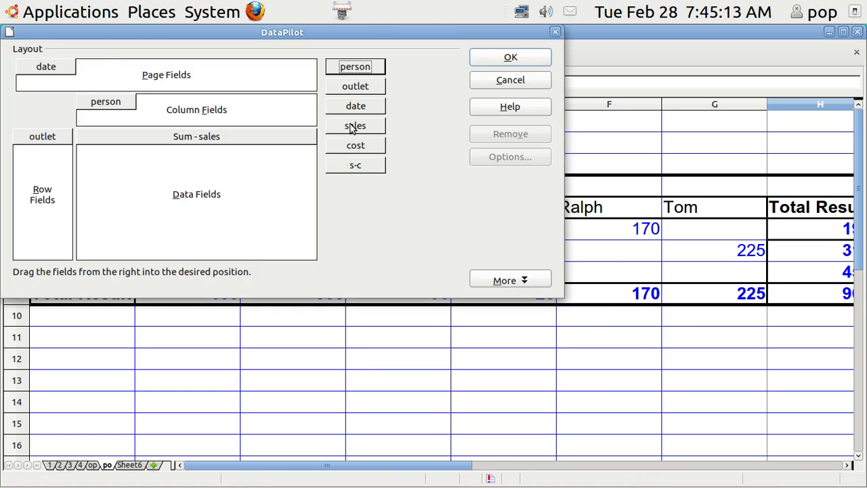
left_click_drag(357, 148, 279, 163)
left_click_drag(364, 168, 291, 169)
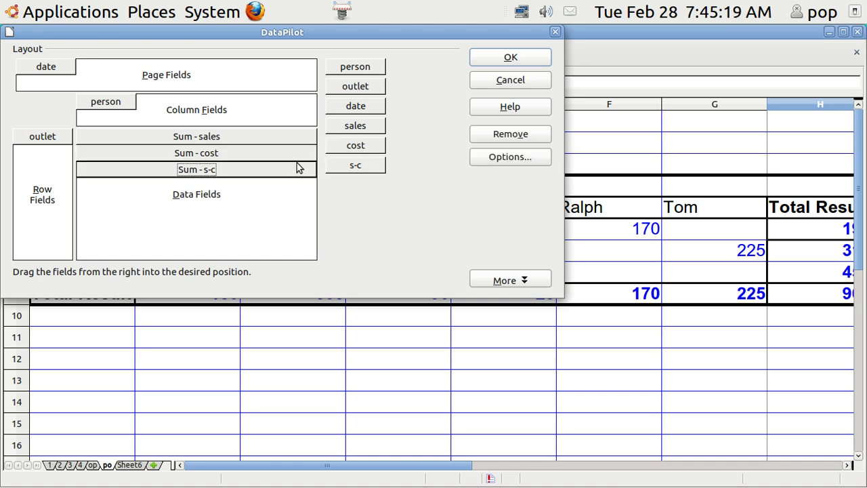
left_click(498, 60)
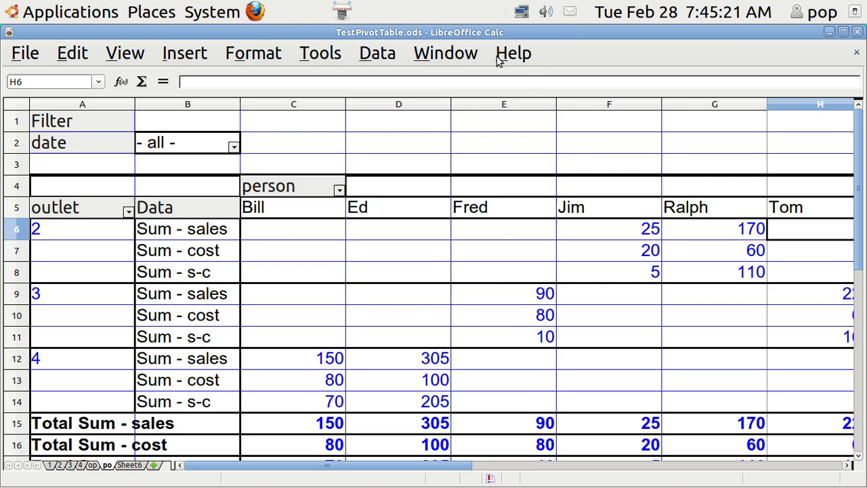
left_click(560, 129)
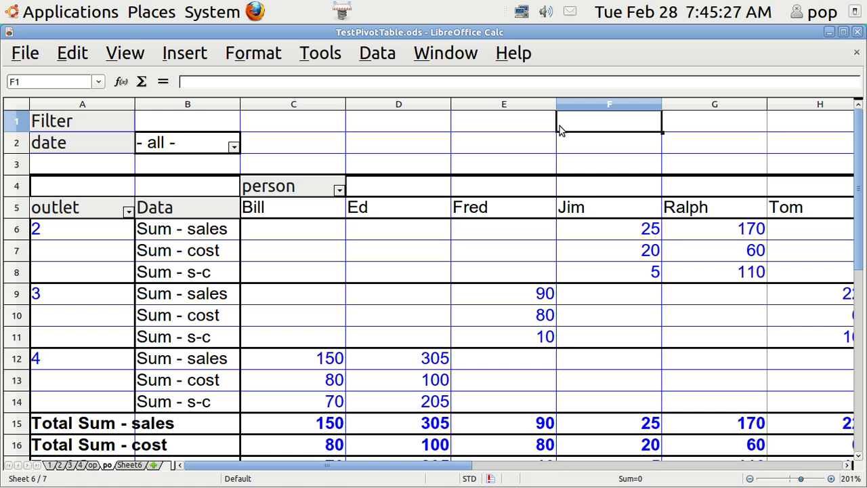
Apply optimal column width with the default 0.1" addition to all columns of sheet po.
left_click(24, 106)
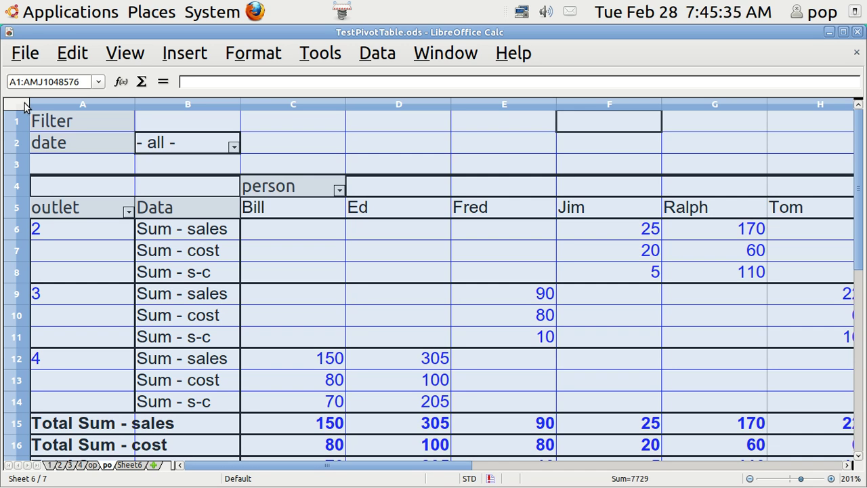
left_click(250, 57)
mouse_move(277, 150)
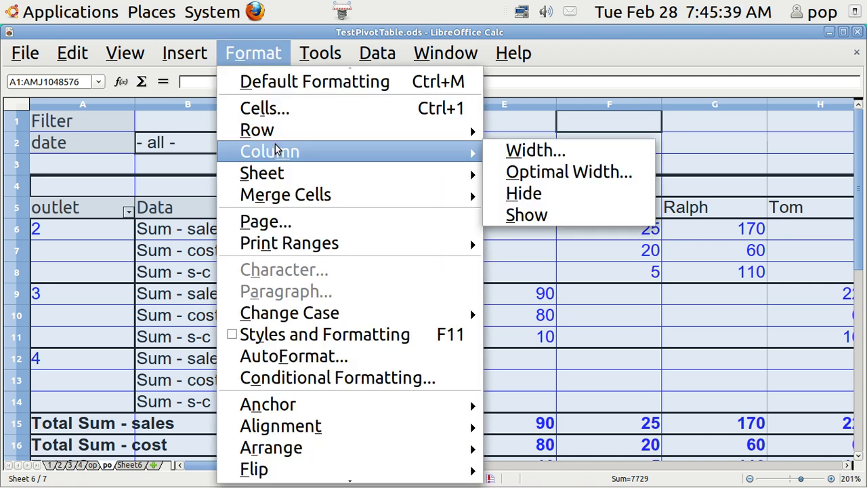
left_click(541, 174)
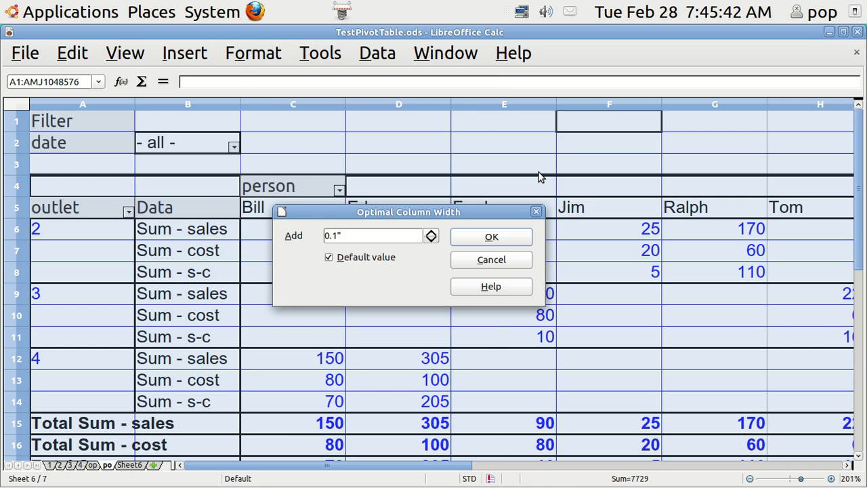
left_click(496, 239)
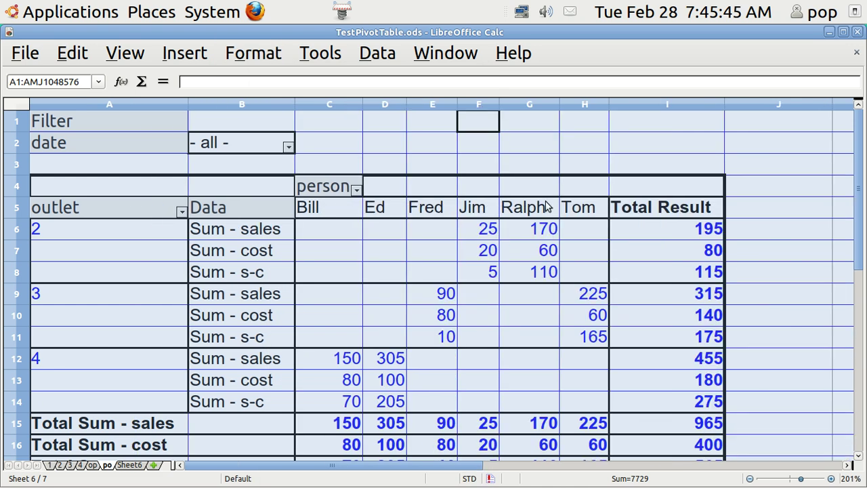
left_click(622, 144)
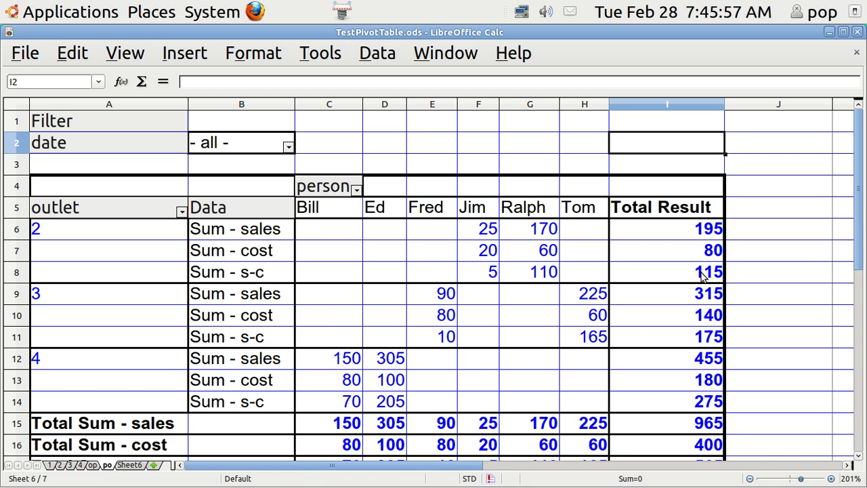
Remove sales and cost from the data fields of the DataPilot table on sheet po, keeping only s-c.
left_click(383, 58)
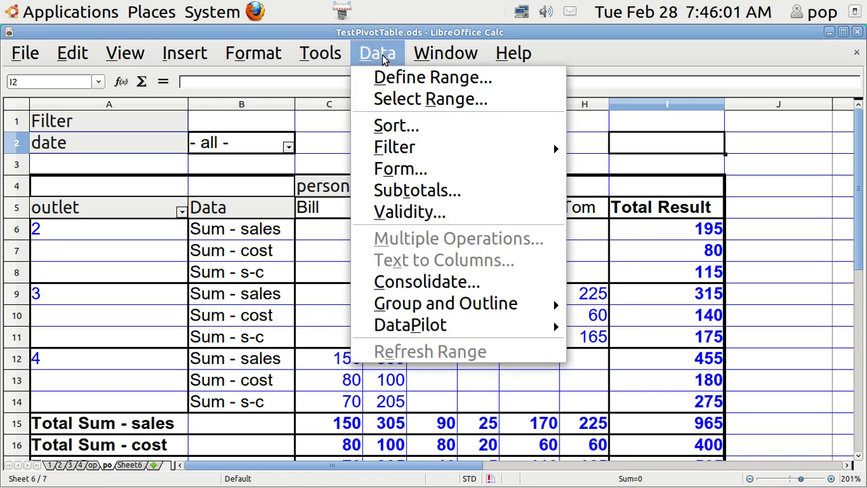
mouse_move(468, 327)
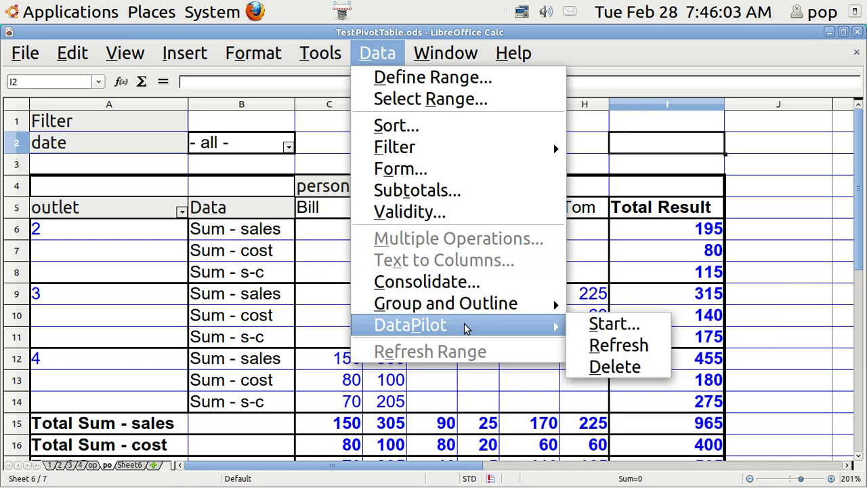
left_click(579, 325)
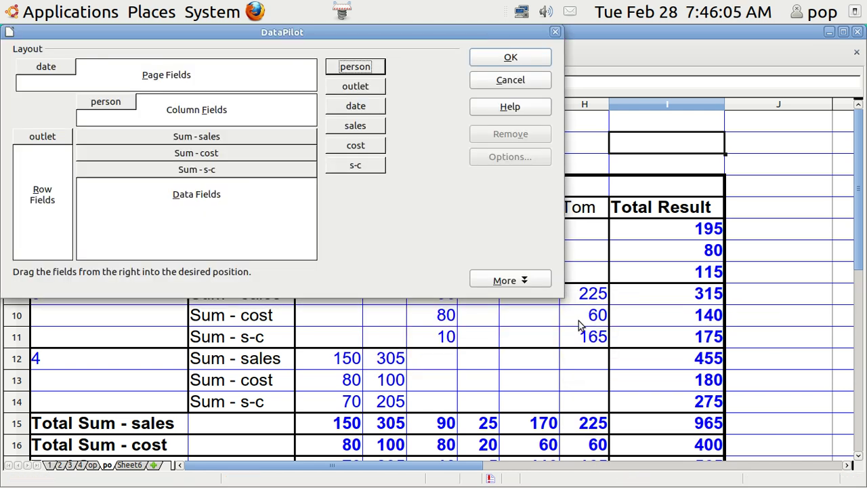
left_click(265, 137)
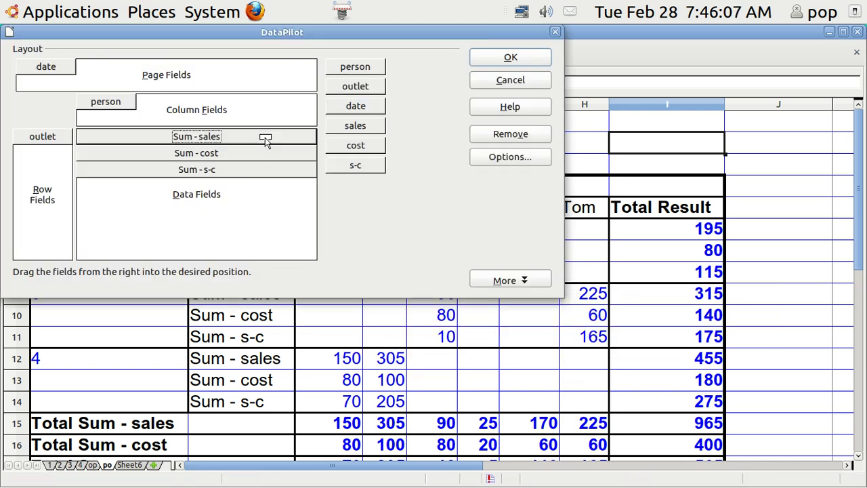
left_click_drag(264, 137, 439, 199)
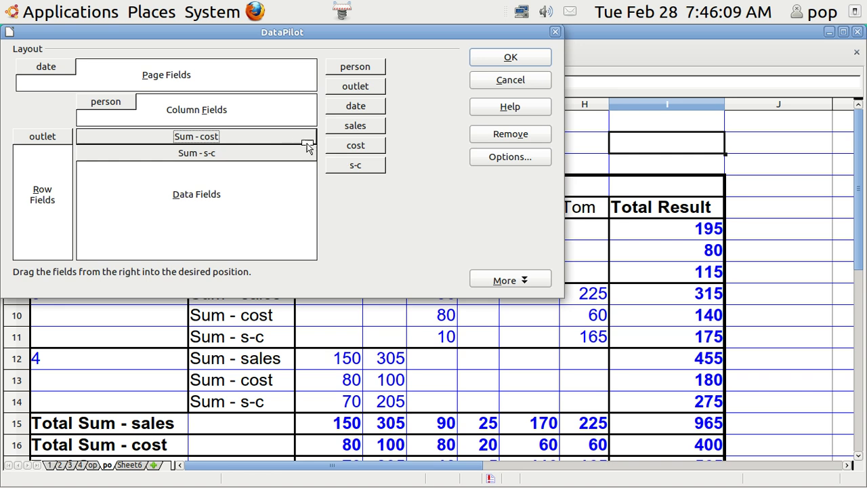
left_click_drag(307, 148, 400, 178)
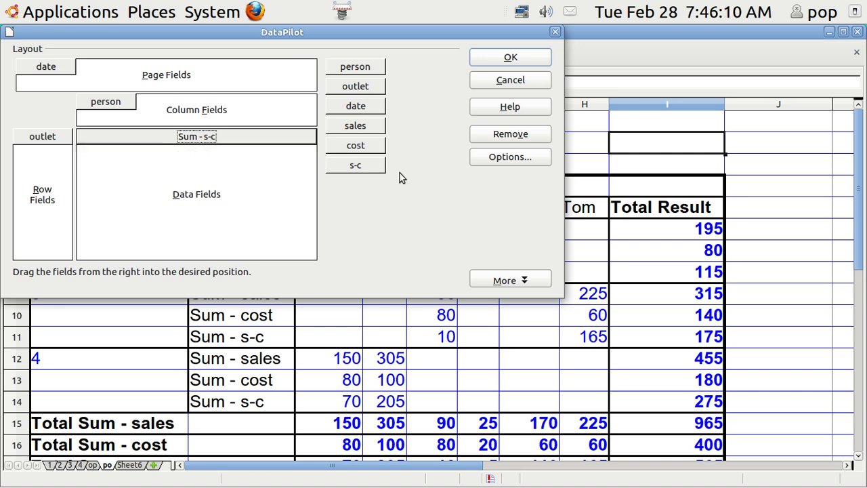
left_click(508, 58)
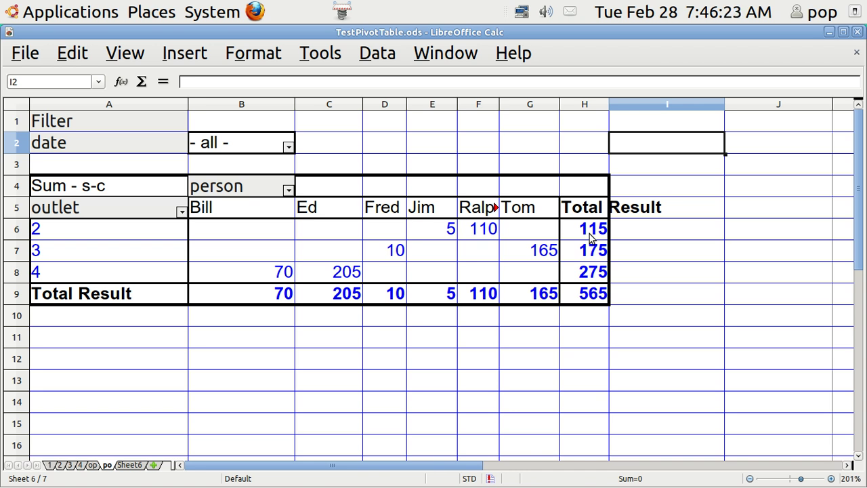
Compare the tables on sheets op and po, and add sales and cost as page fields to the op table.
left_click(95, 466)
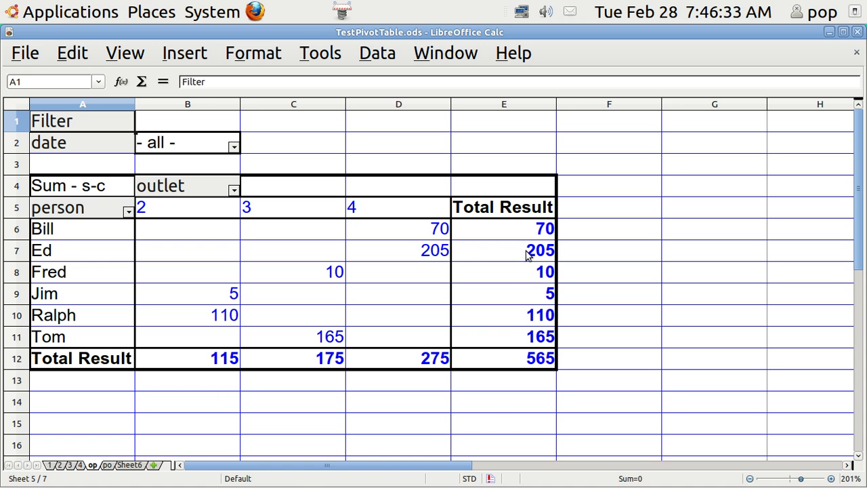
left_click(108, 467)
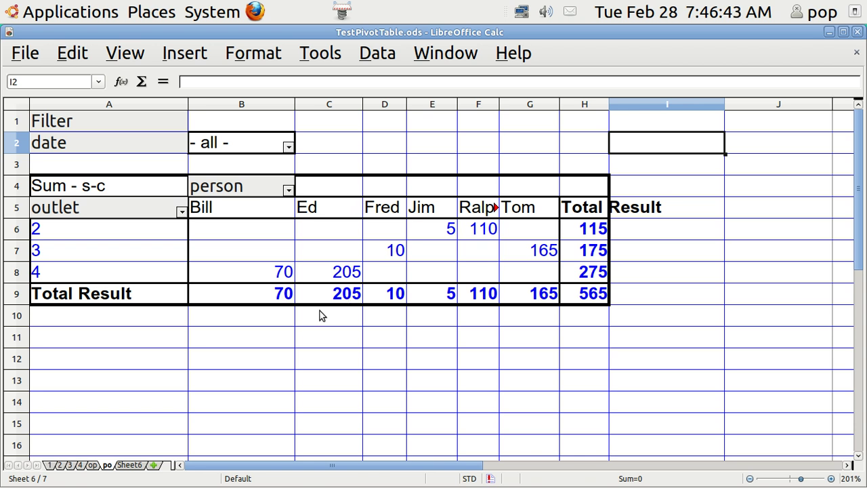
left_click(94, 465)
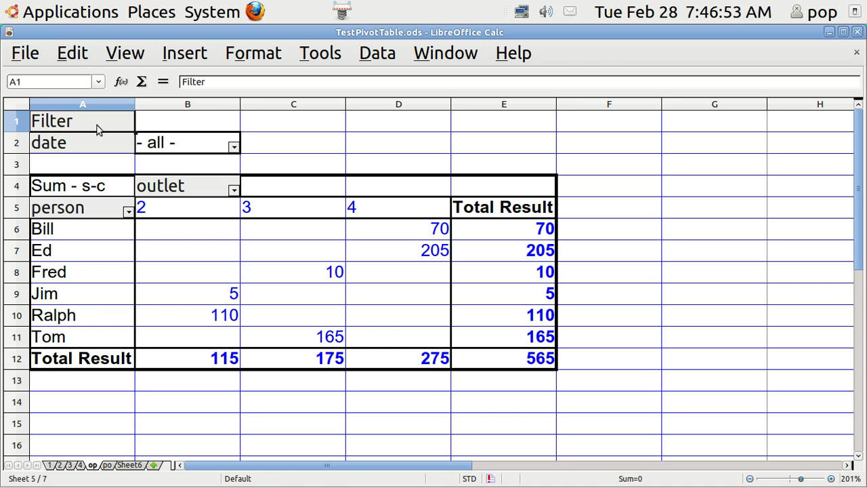
left_click(378, 55)
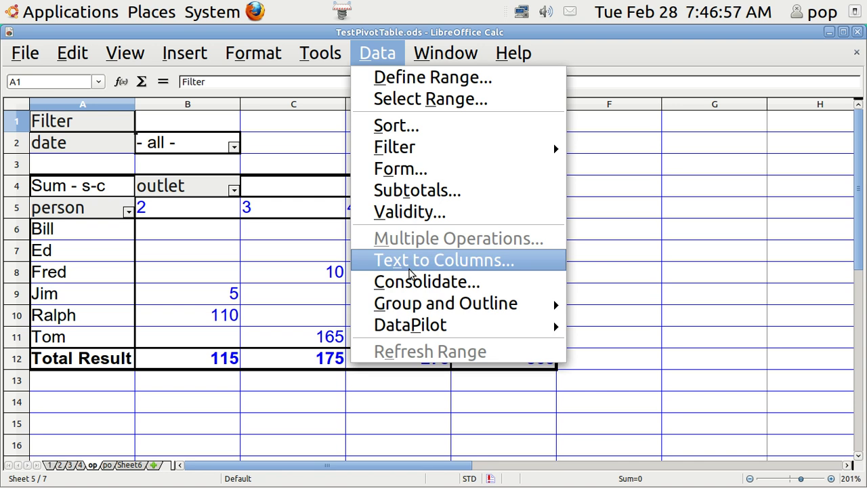
mouse_move(424, 324)
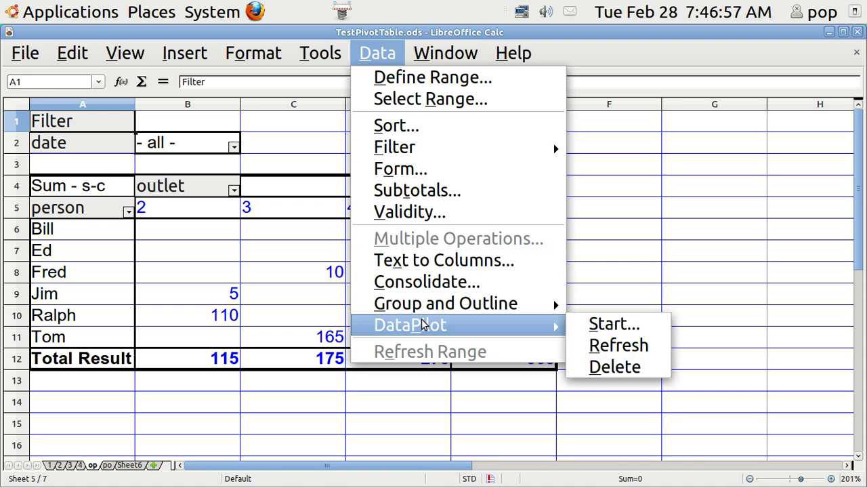
left_click(598, 325)
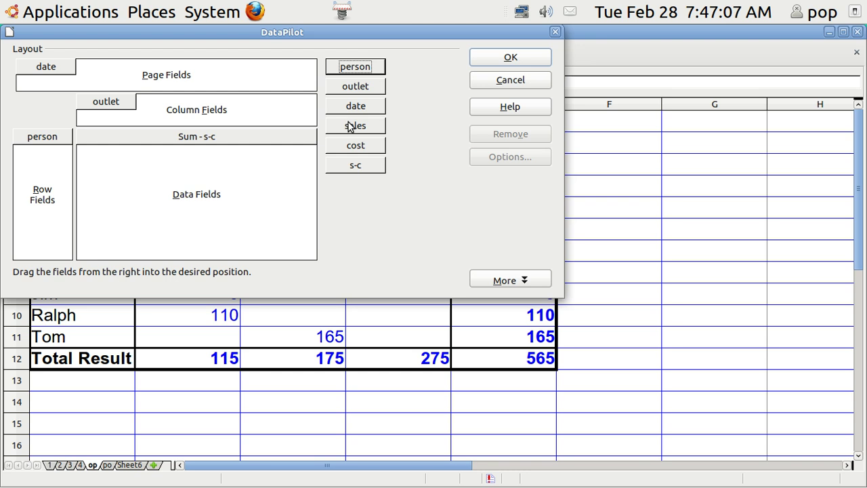
left_click_drag(349, 126, 140, 70)
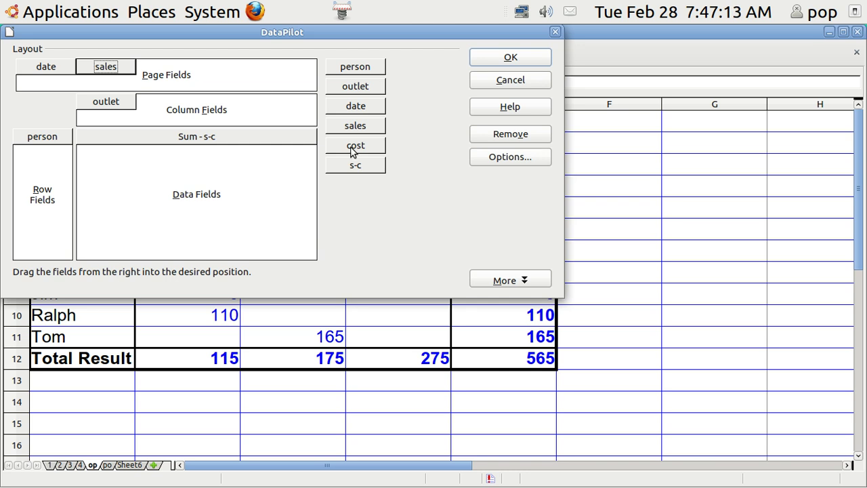
left_click_drag(352, 152, 216, 66)
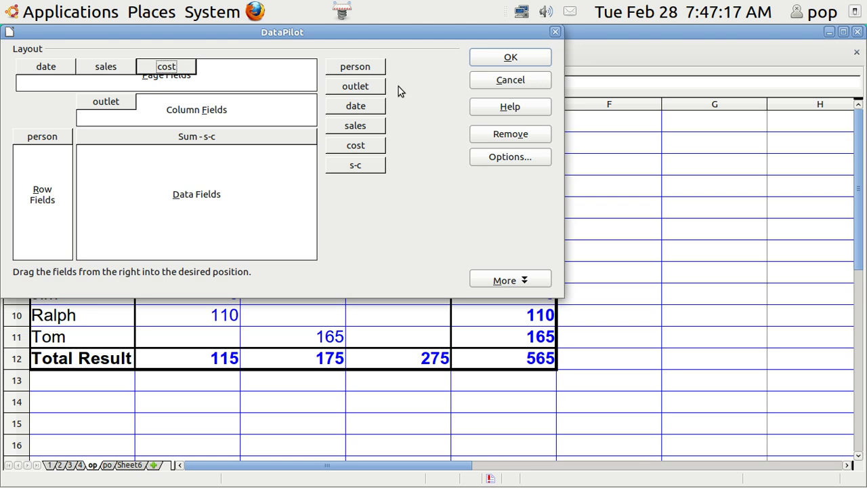
left_click(512, 59)
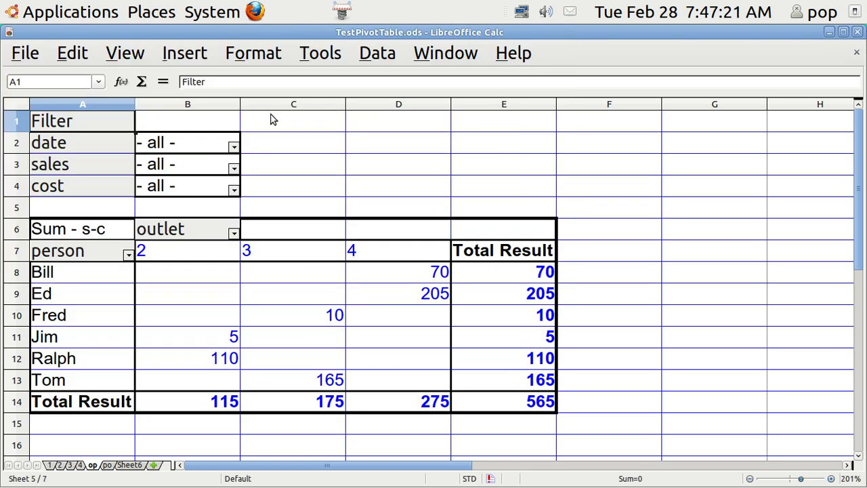
Filter the DataPilot table on sheet op to the date 01/14/12.
left_click(234, 147)
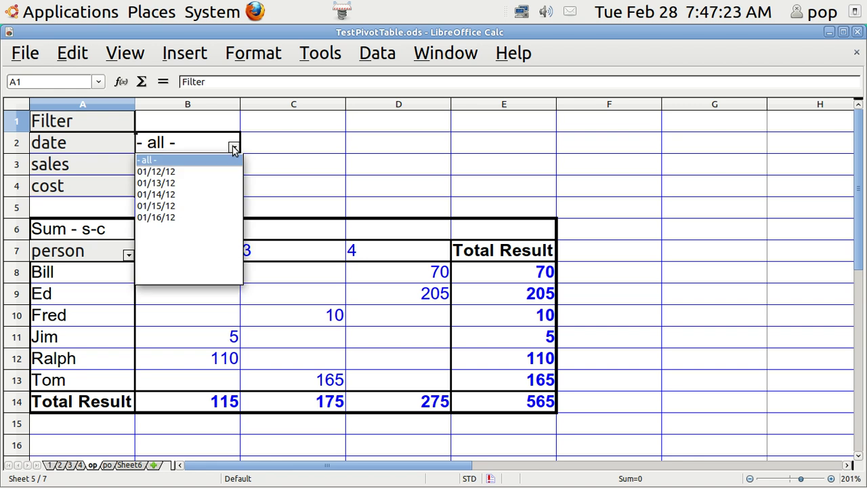
left_click(161, 194)
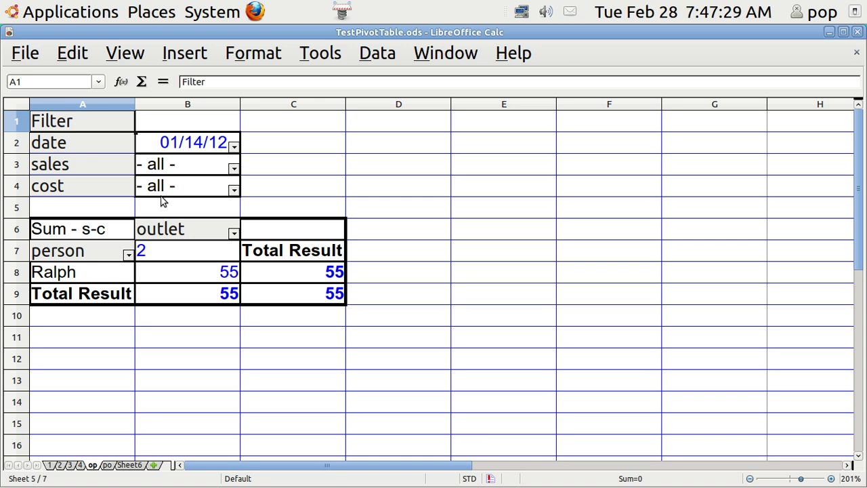
Reset the date filter of the DataPilot table on sheet op to all, and filter it to 01/15/12.
left_click(234, 148)
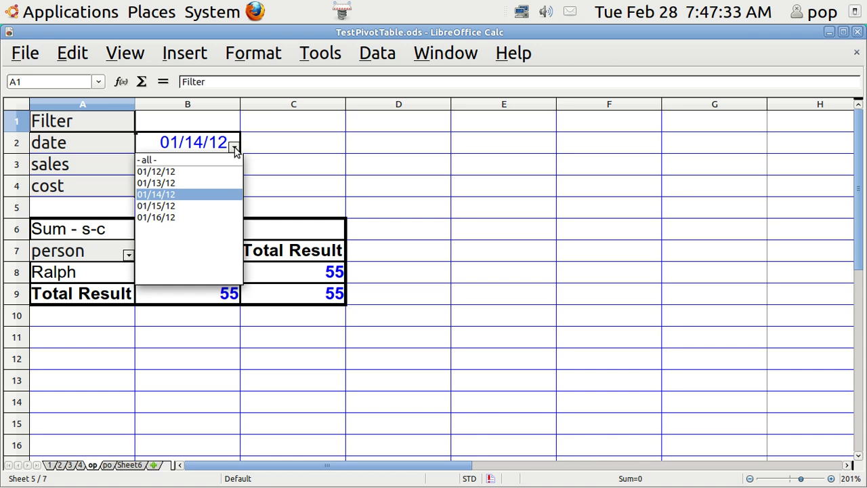
left_click(153, 160)
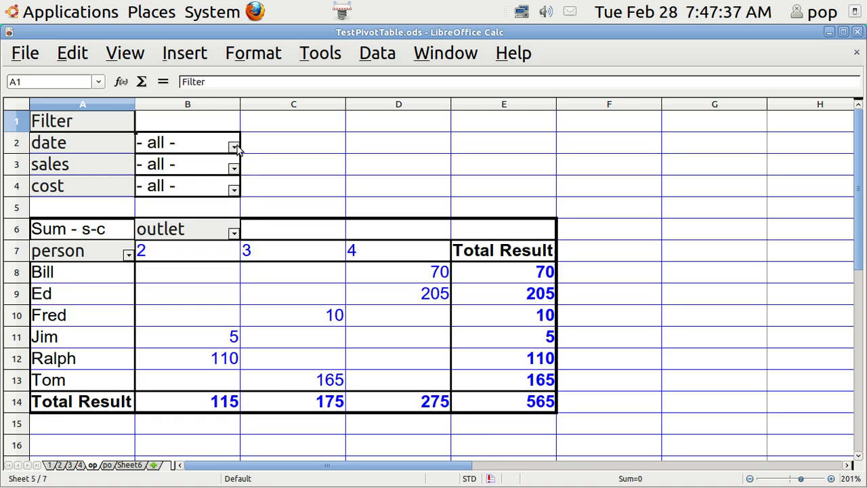
left_click(234, 147)
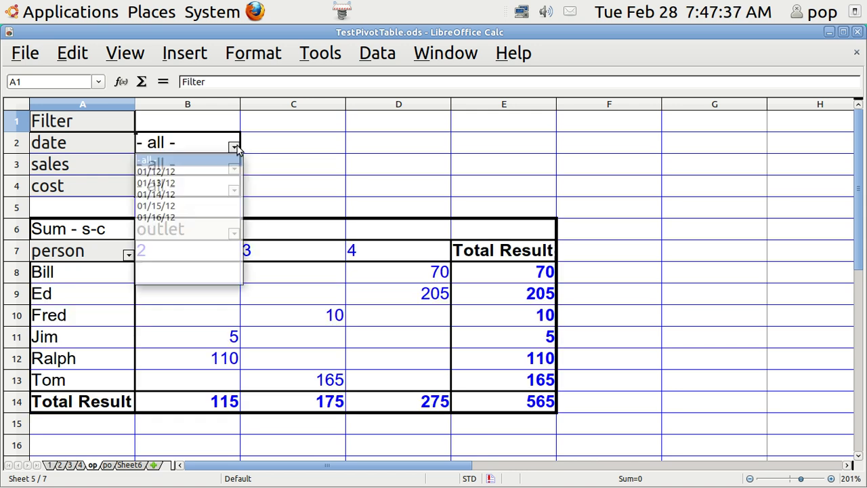
left_click(165, 206)
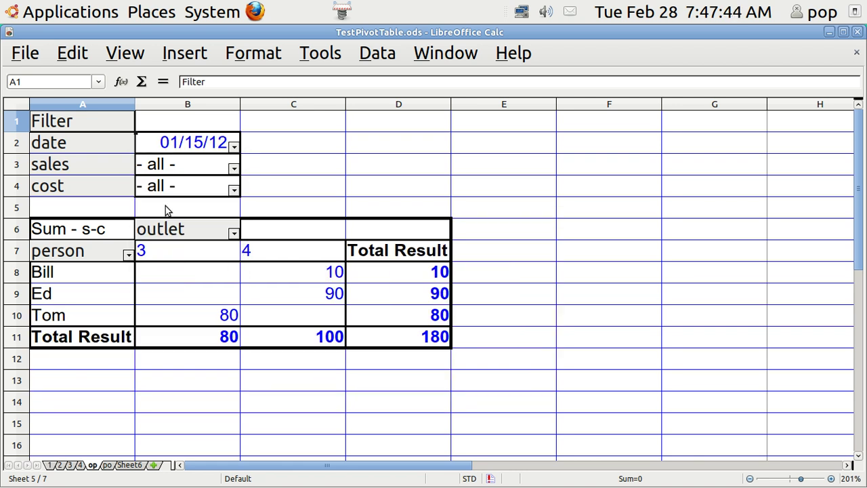
Reset the date filter on sheet op to all and filter the table to sales of 130.
left_click(233, 146)
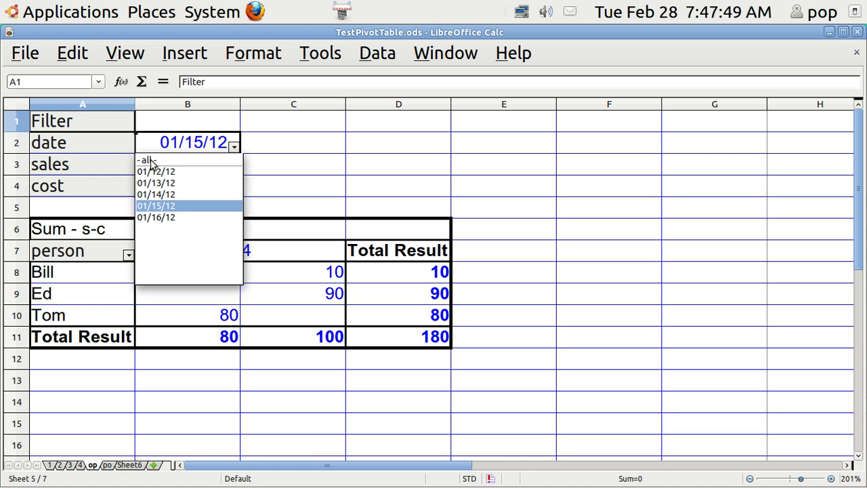
left_click(157, 161)
left_click(234, 170)
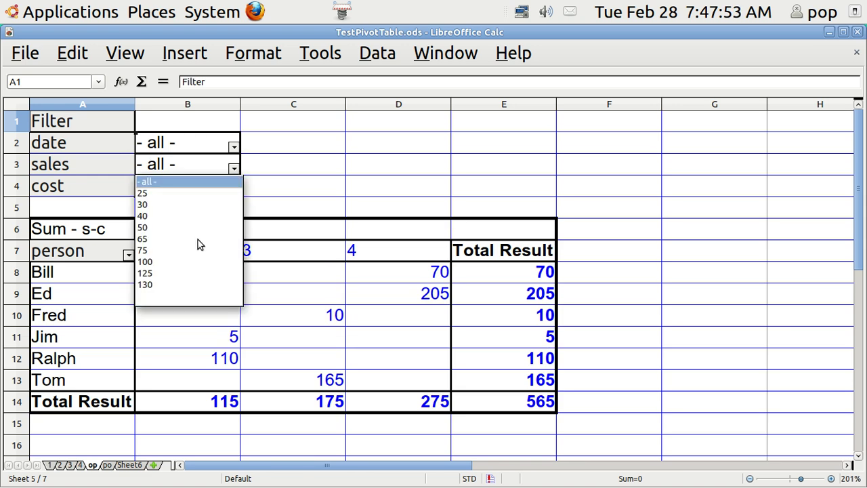
left_click(148, 287)
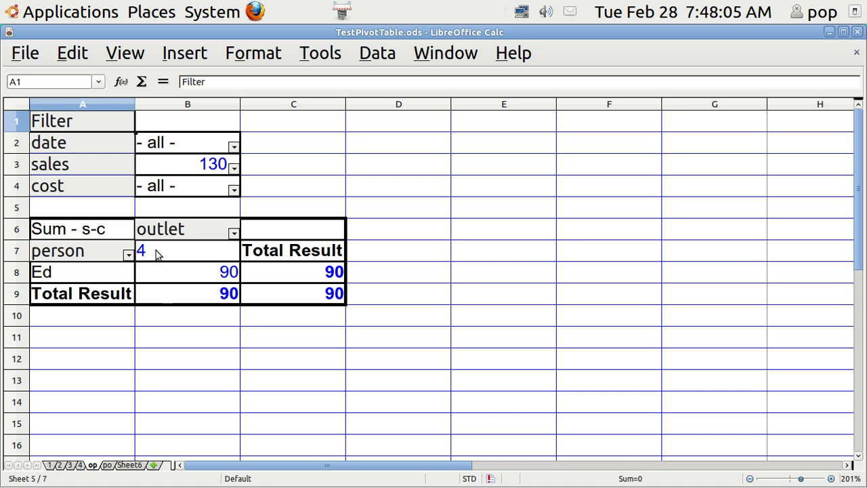
Reset the sales filter on sheet op to all and display the source data on sheet 4.
left_click(234, 169)
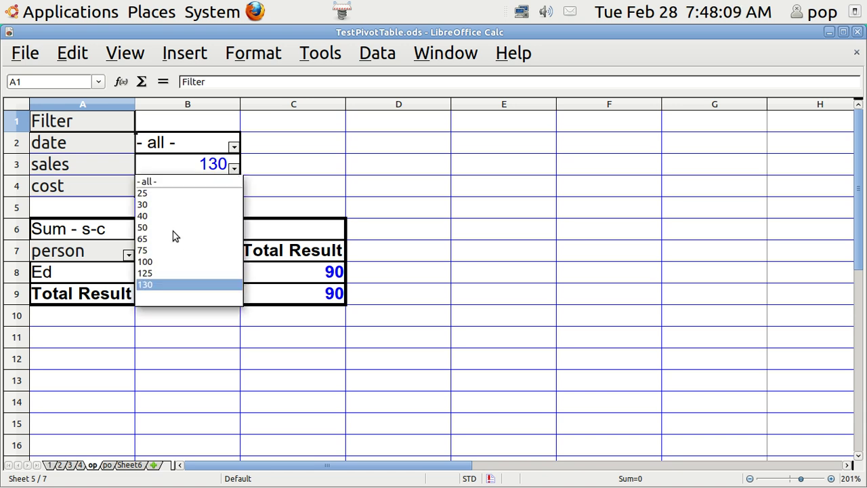
left_click(148, 183)
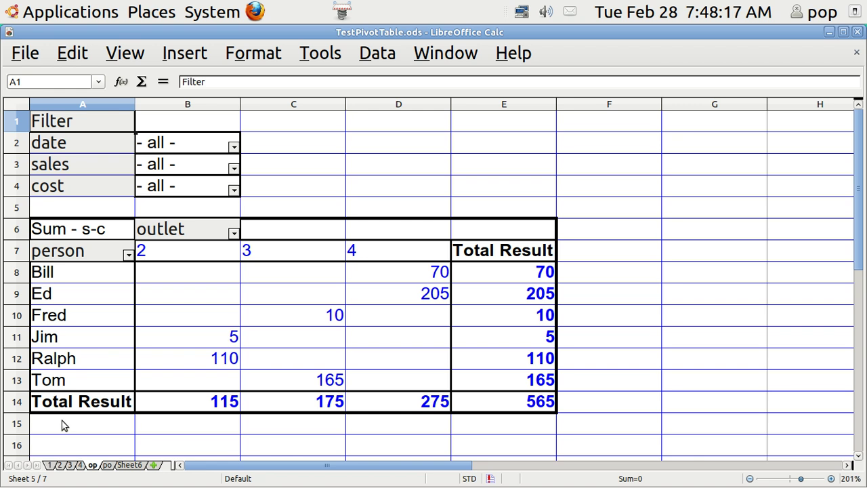
left_click(80, 465)
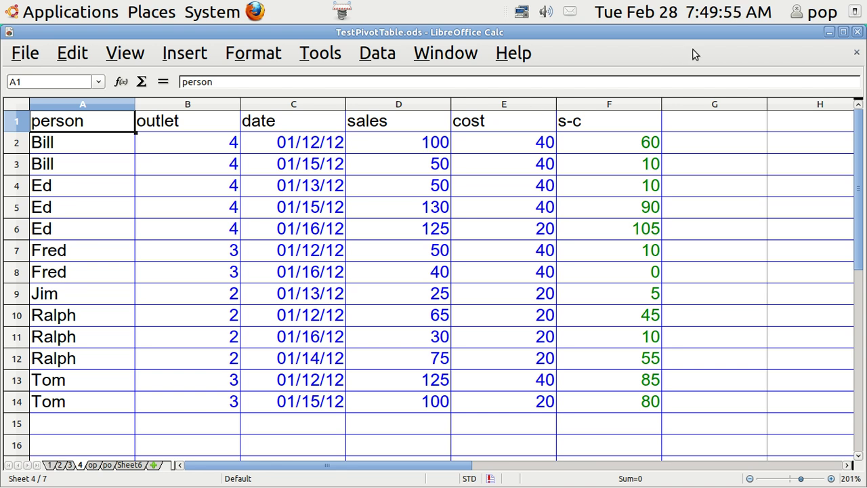
Minimize the TestPivotTable.ods spreadsheet and switch to the Terminal window.
left_click(830, 33)
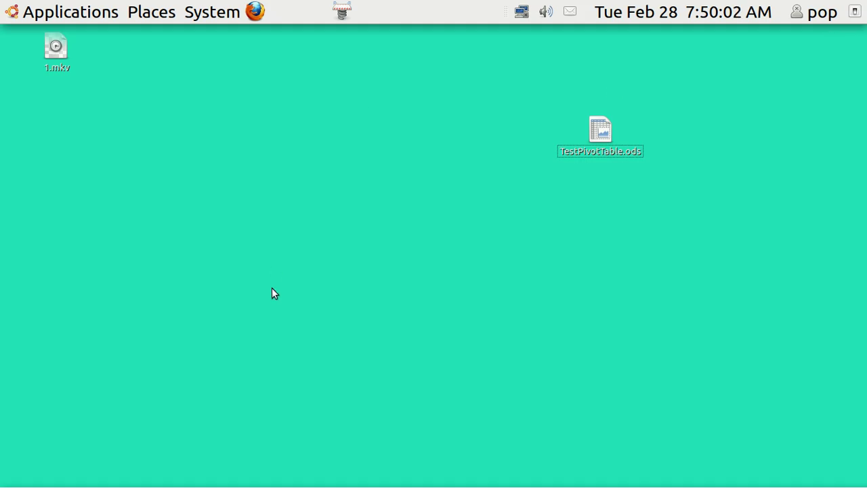
mouse_move(203, 482)
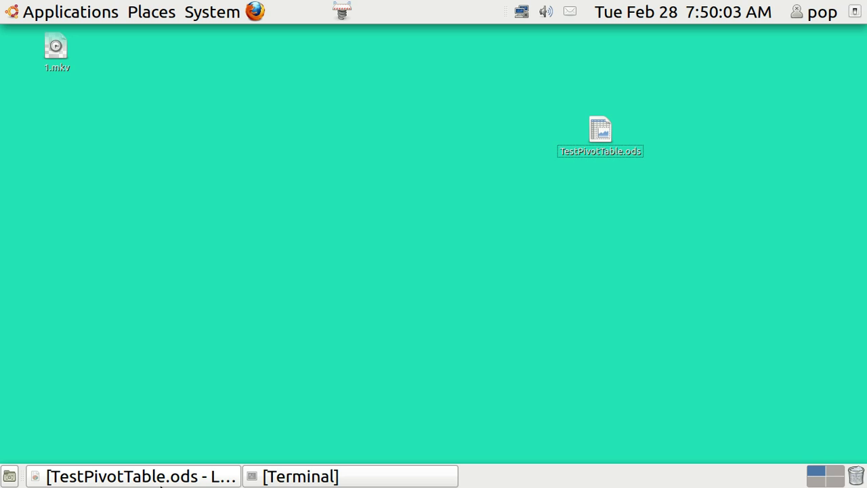
left_click(311, 477)
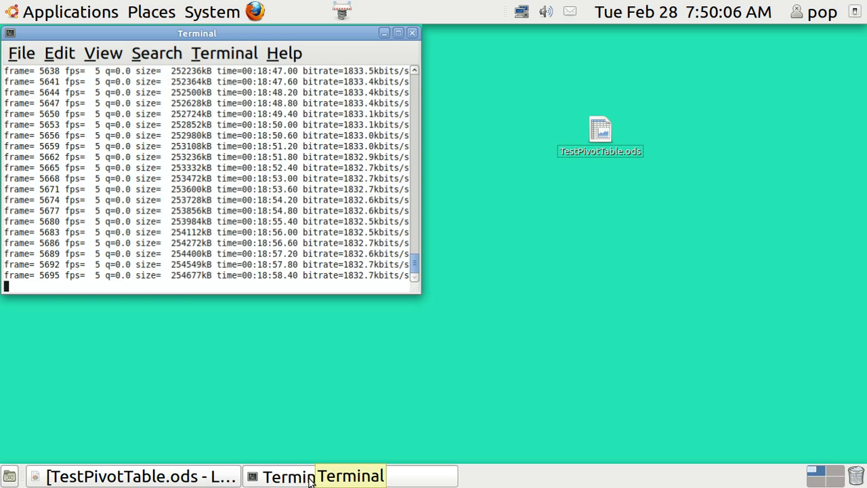